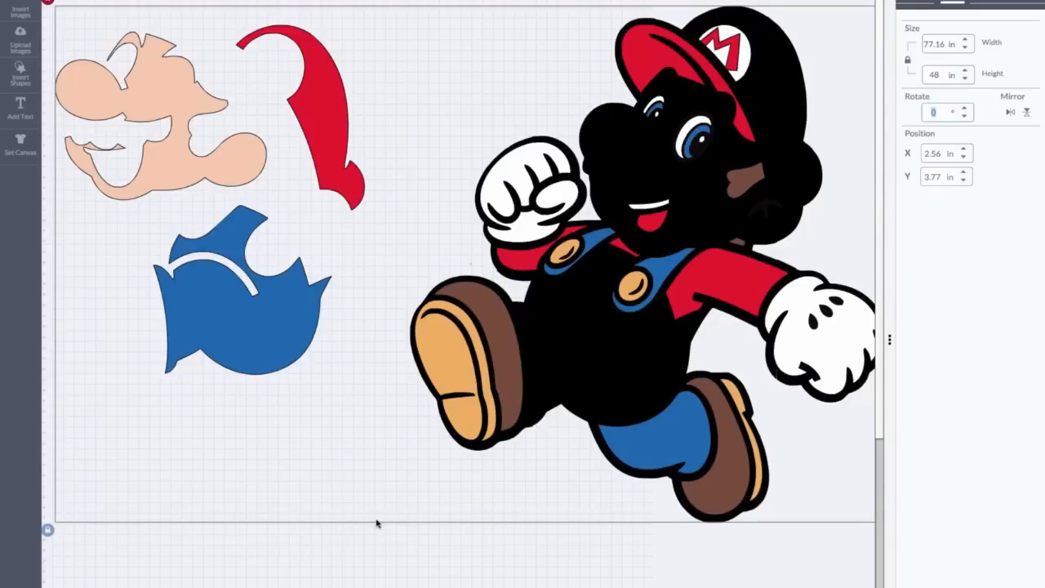
# Ungroup the Mario design into its separate pieces
pyautogui.rightClick(543, 154)
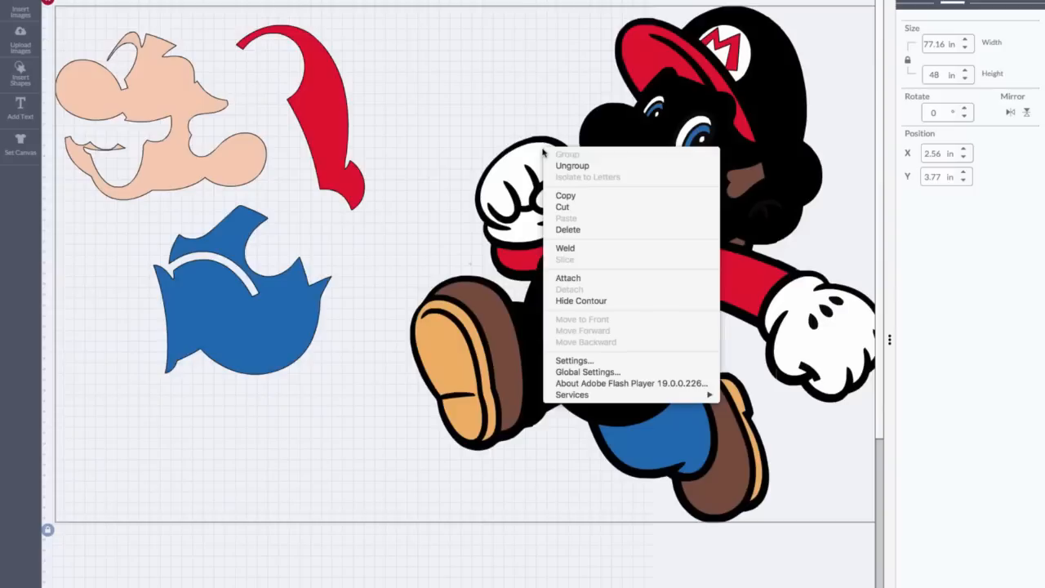
pyautogui.click(546, 165)
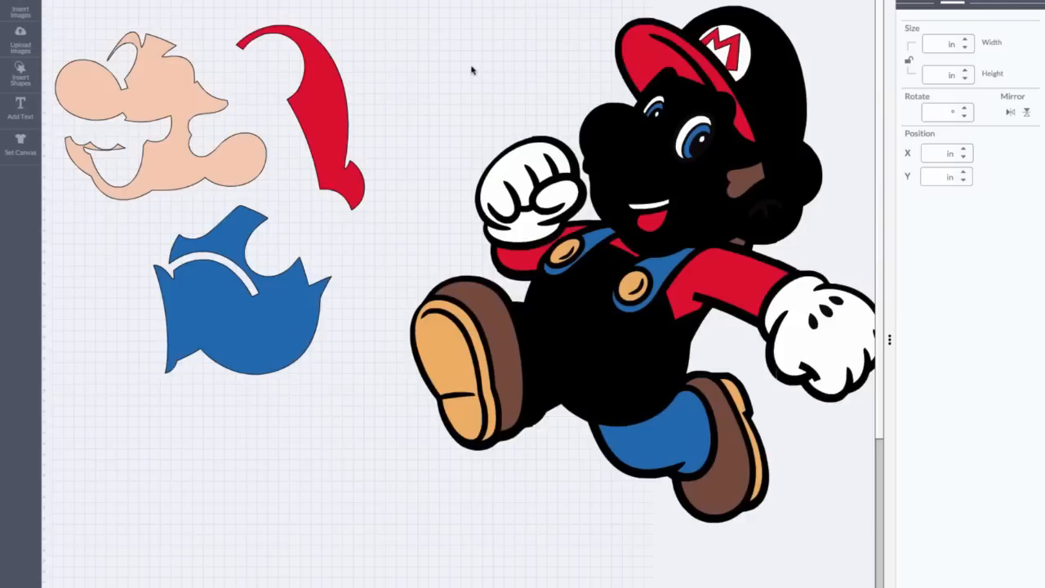
# Insert a square, unlock its proportions, size it 11.5 in wide by 23.5 in high, and place it beside the blue overalls piece
pyautogui.click(27, 75)
pyautogui.click(190, 71)
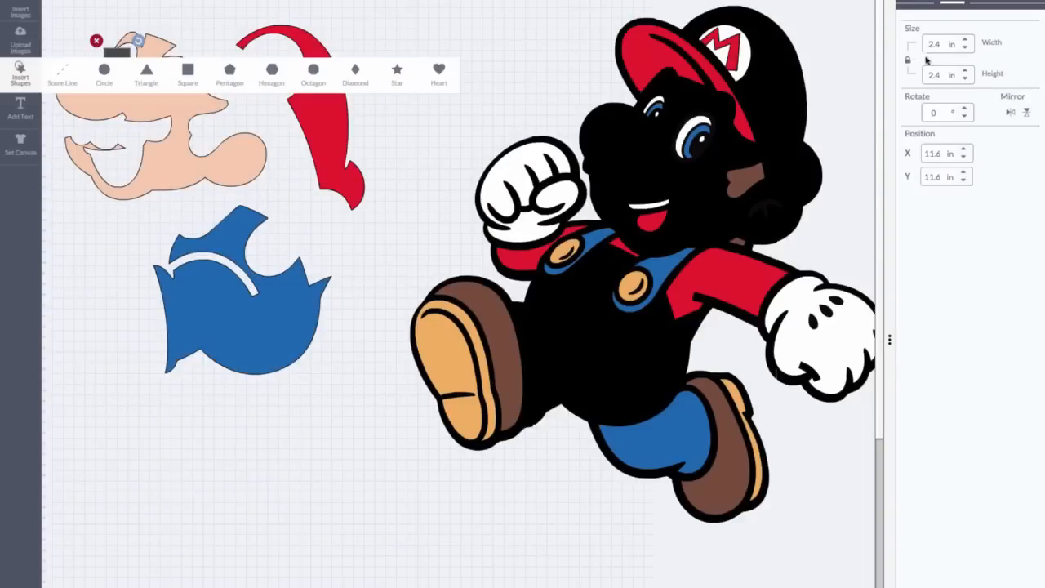
pyautogui.moveTo(941, 47); pyautogui.dragTo(901, 47)
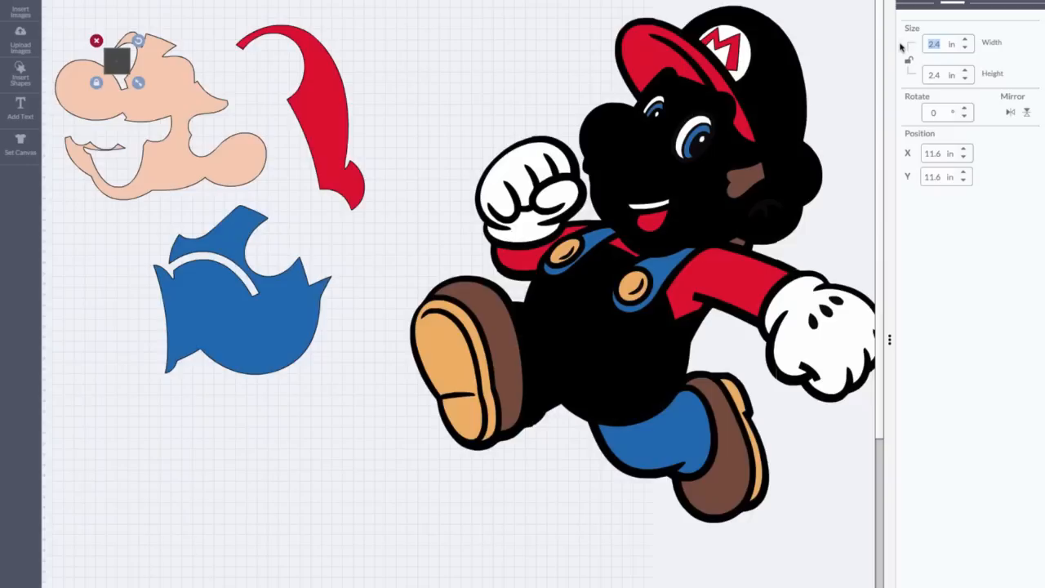
pyautogui.write('11')
pyautogui.press('Tab')
pyautogui.write('23.5')
pyautogui.press('Tab')
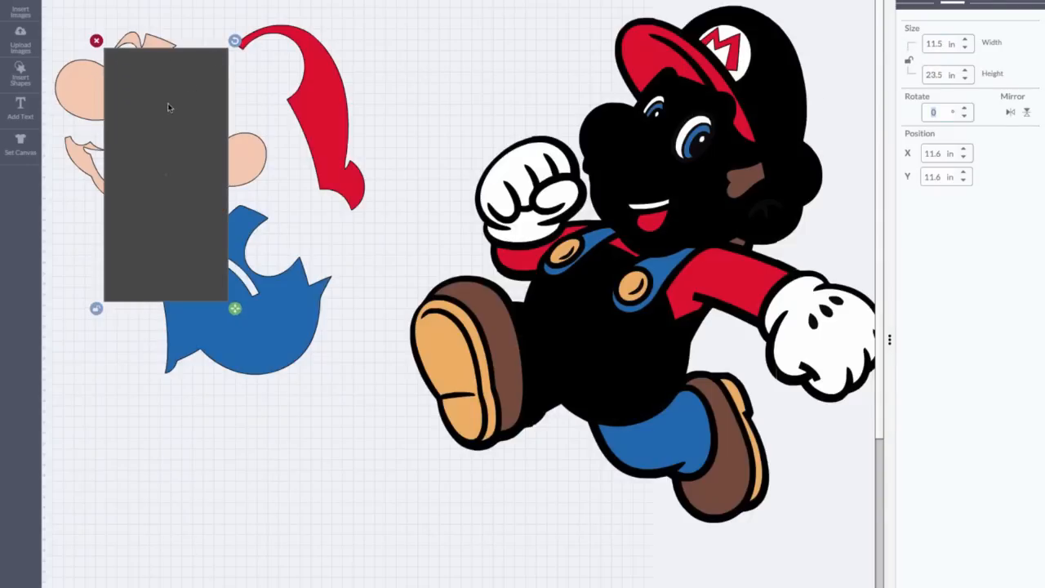
pyautogui.moveTo(204, 102); pyautogui.dragTo(328, 357)
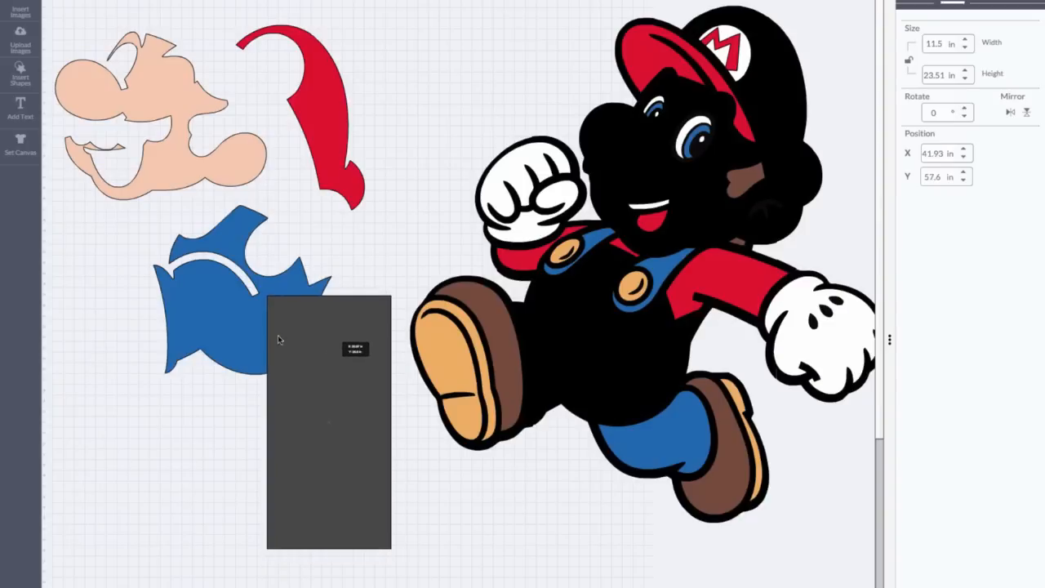
# Bring the large blue overalls piece to the front and position it partly over the grey rectangle
pyautogui.moveTo(215, 317); pyautogui.dragTo(196, 352)
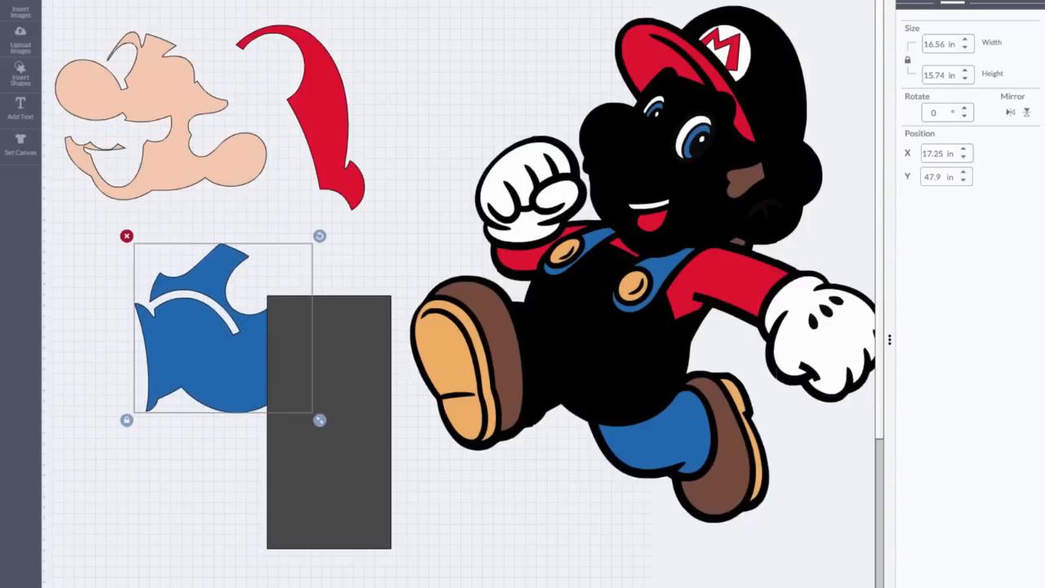
pyautogui.click(449, 3)
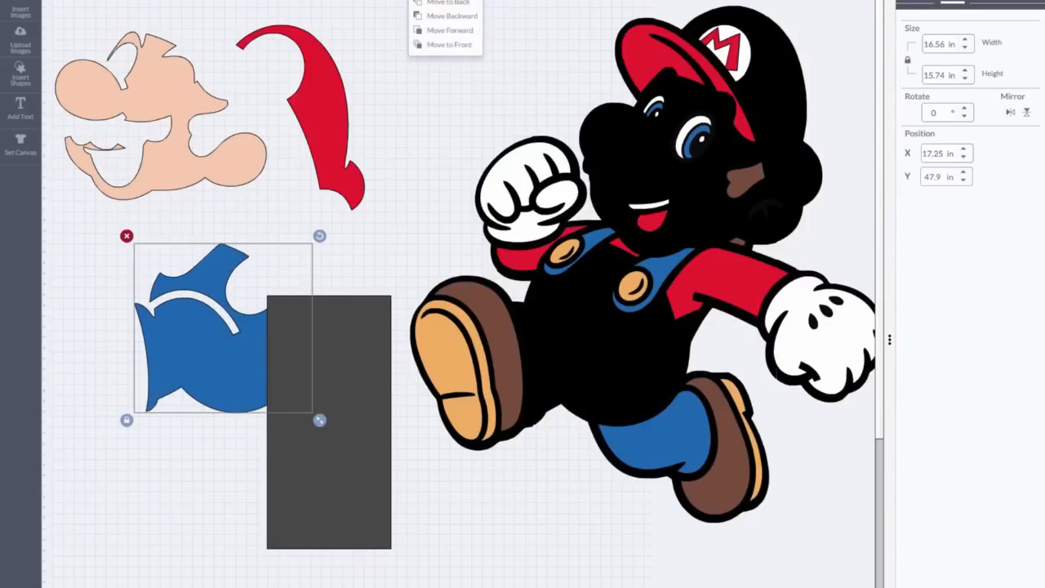
pyautogui.click(450, 46)
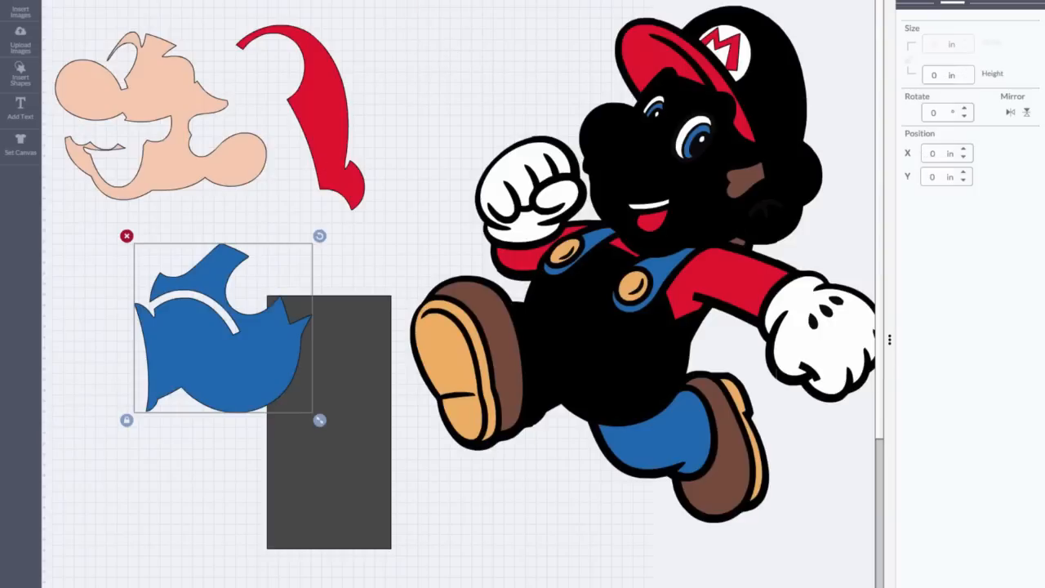
pyautogui.moveTo(249, 382); pyautogui.dragTo(321, 484)
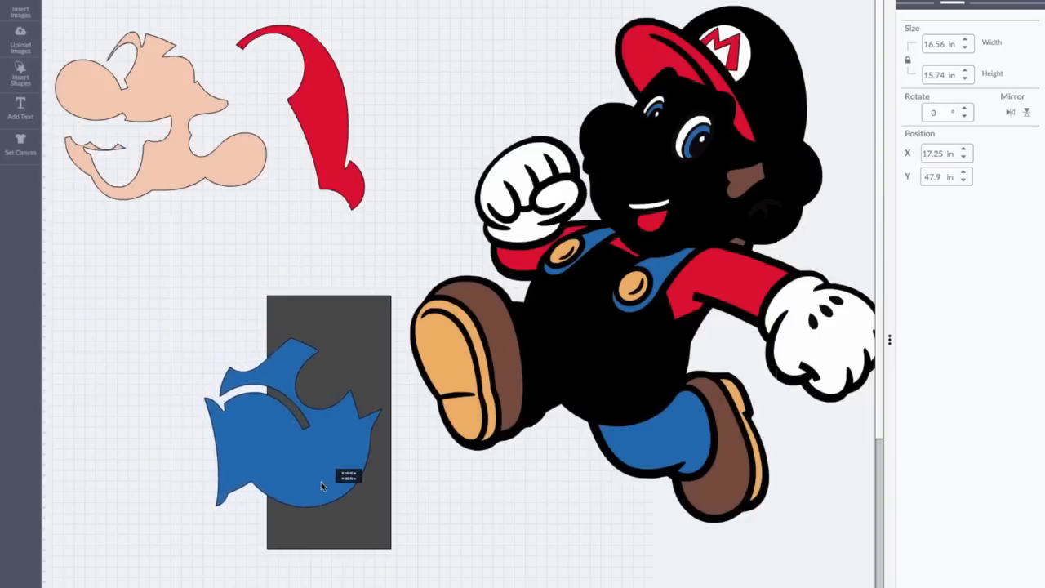
pyautogui.moveTo(321, 481); pyautogui.dragTo(323, 482)
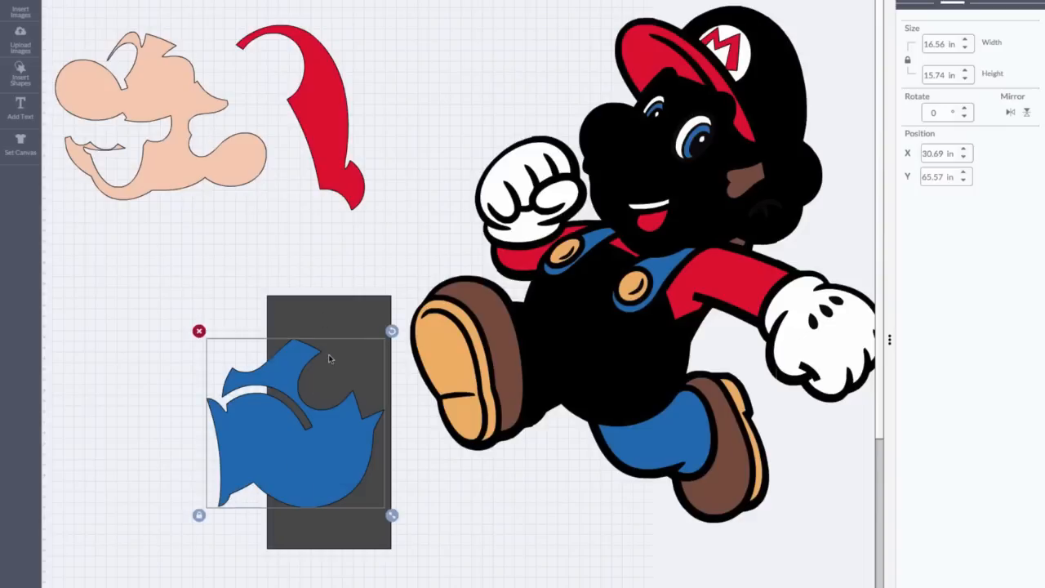
# Slice the blue overalls piece with the grey rectangle
pyautogui.keyDown('shift'); pyautogui.click(339, 316); pyautogui.keyUp('shift')
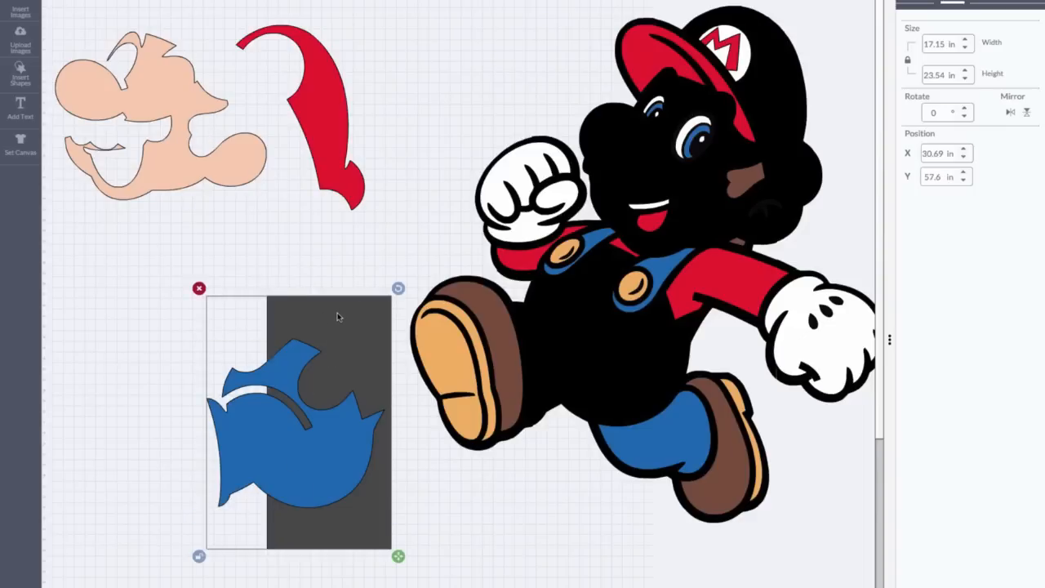
pyautogui.click(907, 2)
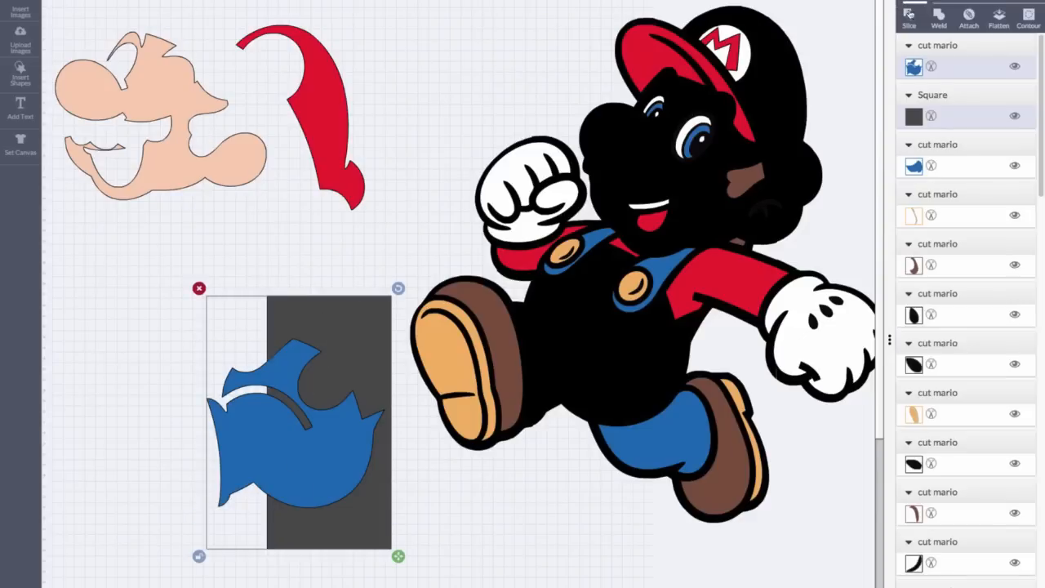
pyautogui.click(906, 16)
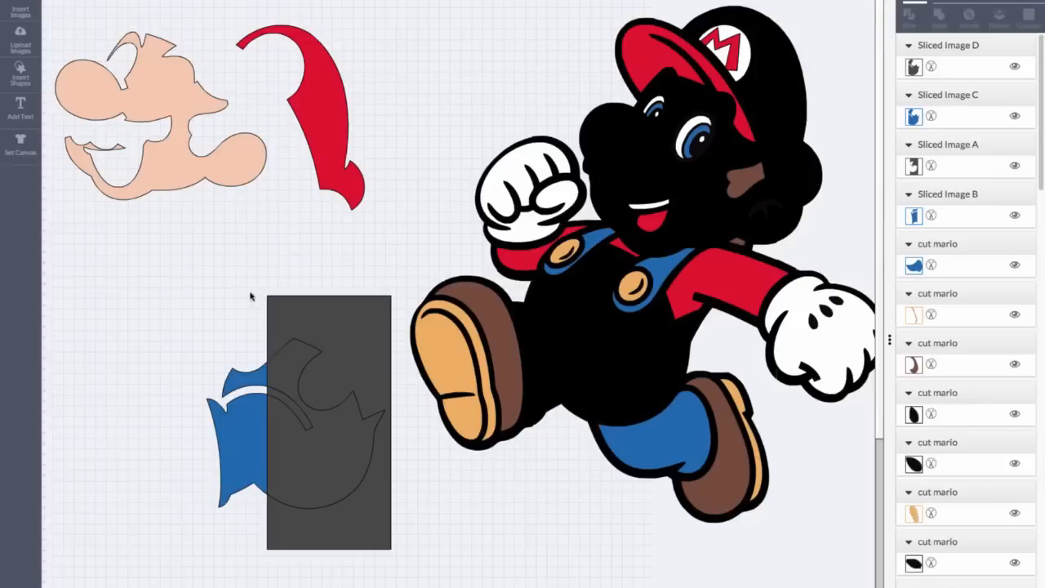
# Remove the two grey leftover shapes from the sliced overalls, keeping the blue pieces
pyautogui.click(265, 305)
pyautogui.moveTo(265, 306); pyautogui.dragTo(152, 257)
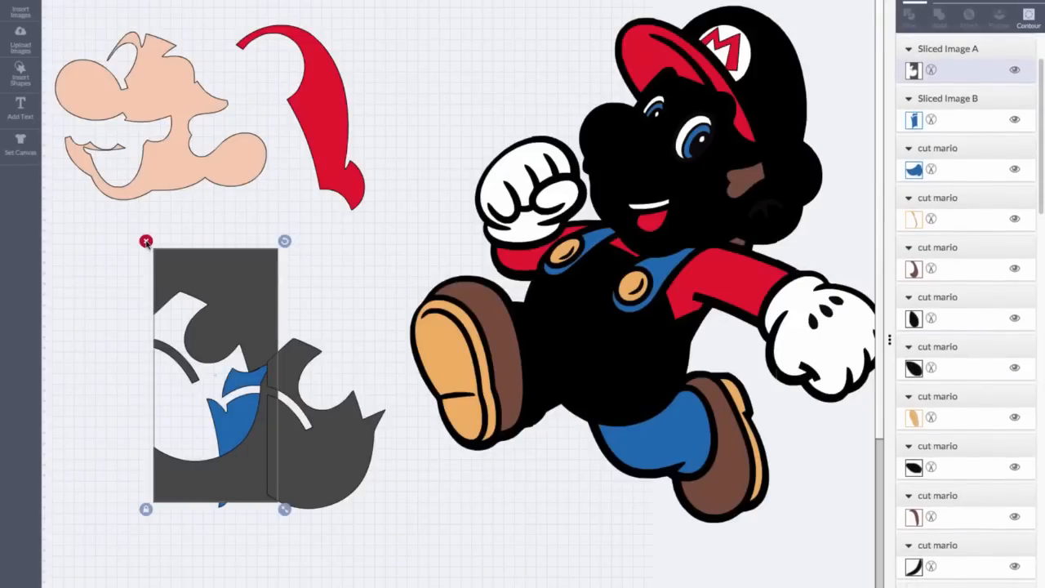
pyautogui.click(145, 241)
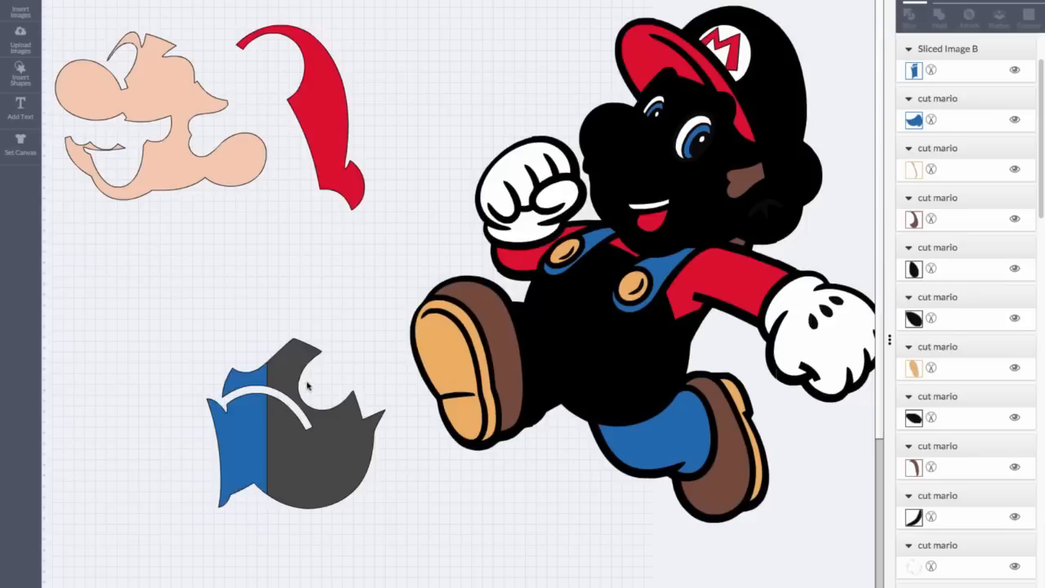
pyautogui.moveTo(286, 353); pyautogui.dragTo(217, 247)
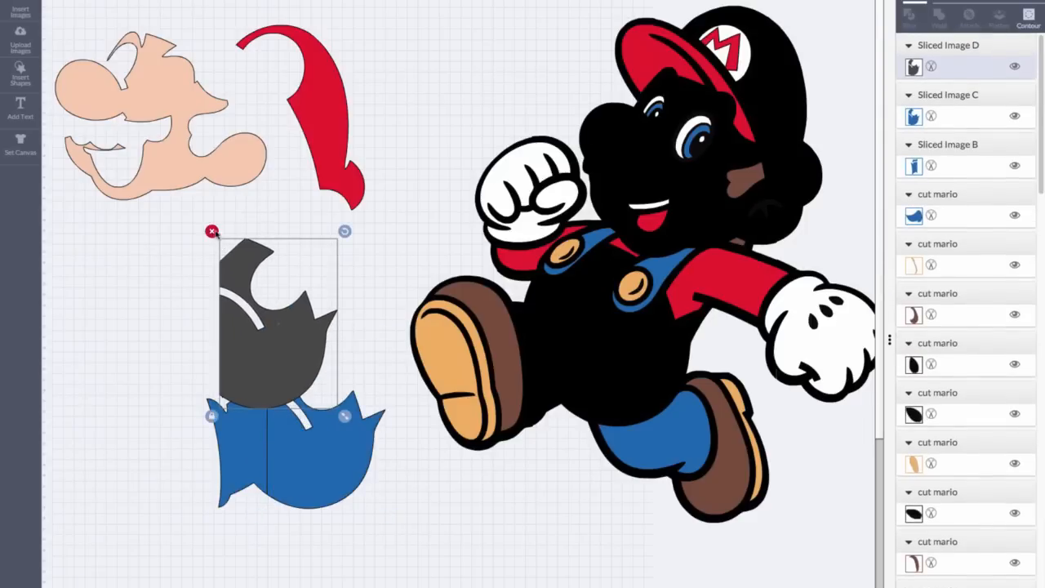
pyautogui.press('Delete')
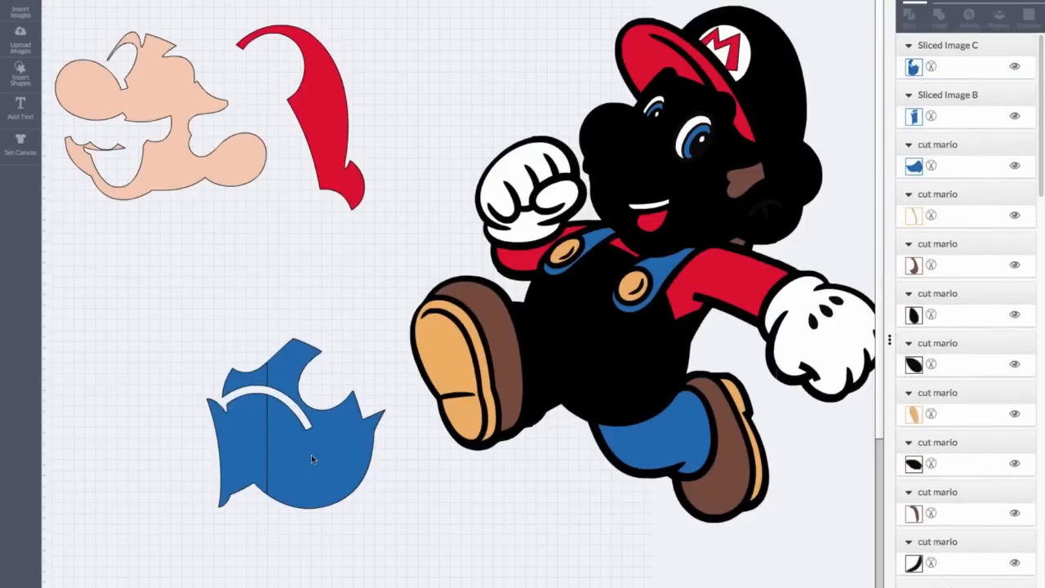
# Move both sliced blue overalls pieces back into place on Mario's body
pyautogui.click(311, 454)
pyautogui.moveTo(561, 379); pyautogui.dragTo(613, 366)
pyautogui.moveTo(244, 432); pyautogui.dragTo(550, 346)
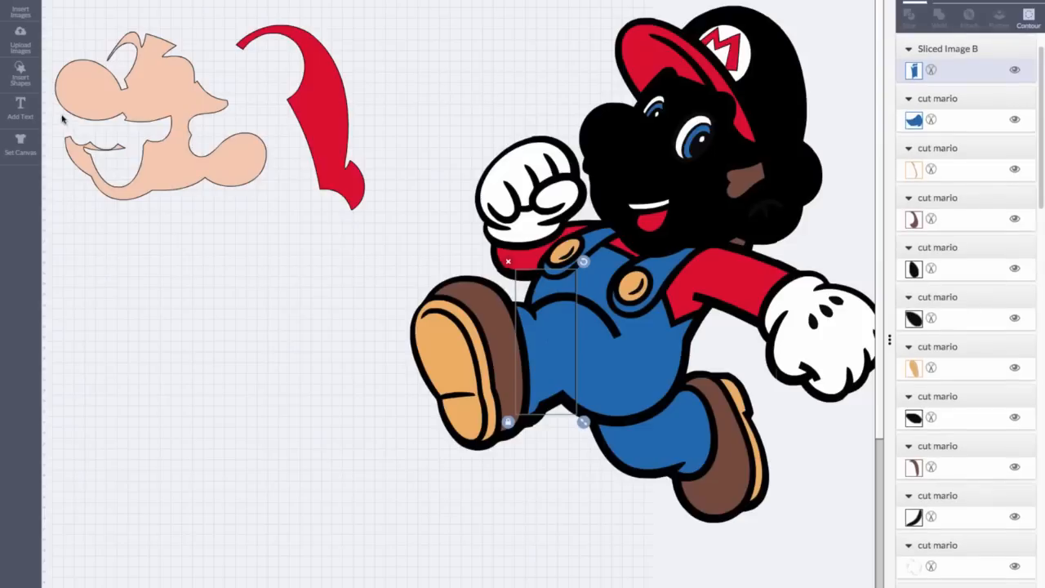
# Insert another square, unlock its proportions, size it 11.5 in wide by 23.5 in high, and place it below the face piece
pyautogui.click(22, 82)
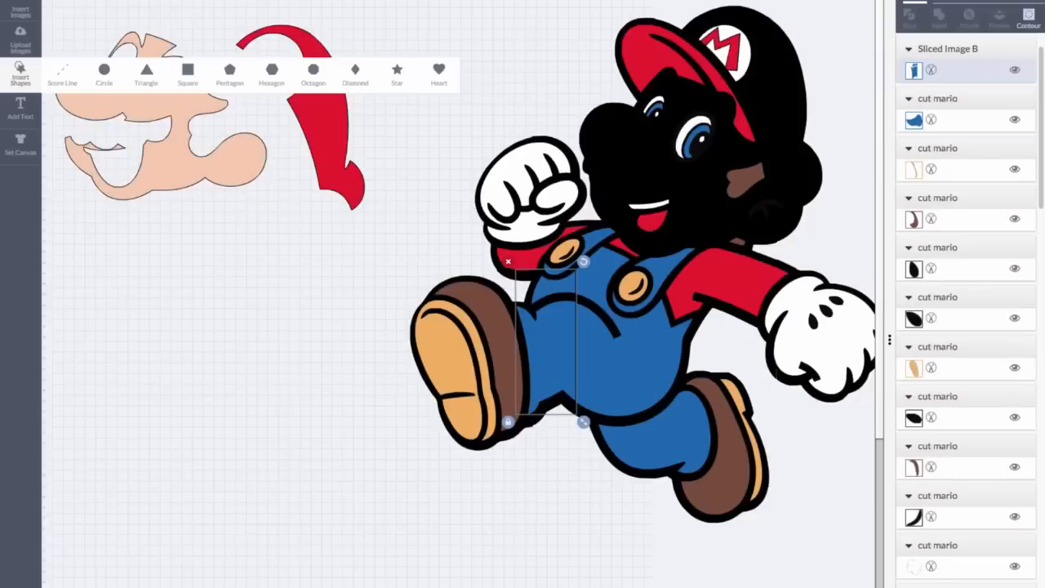
pyautogui.click(952, 3)
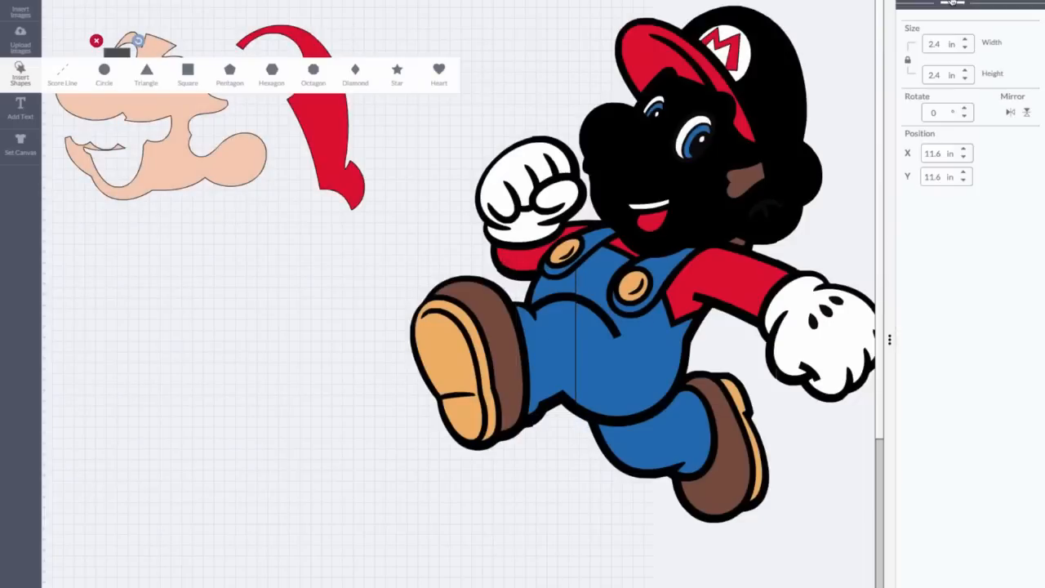
pyautogui.click(908, 62)
pyautogui.moveTo(949, 41); pyautogui.dragTo(899, 43)
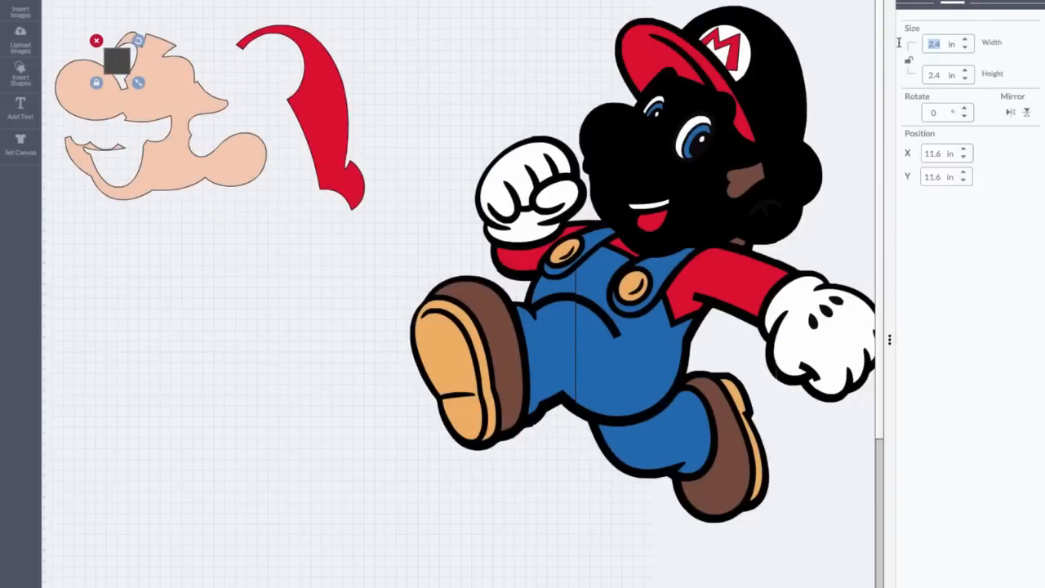
pyautogui.write('11.5')
pyautogui.press('Tab')
pyautogui.write('23.5')
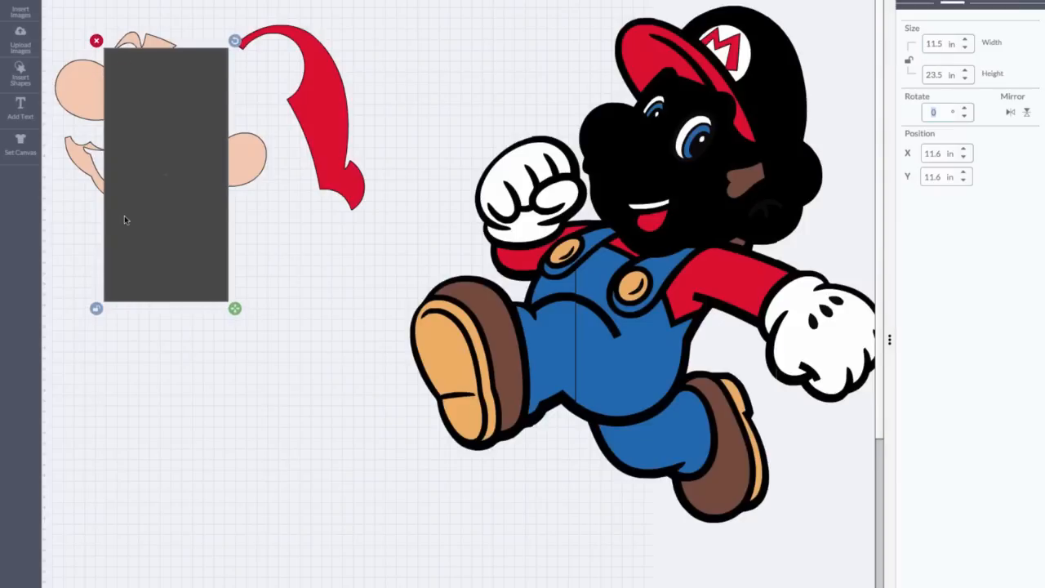
pyautogui.moveTo(144, 246); pyautogui.dragTo(219, 380)
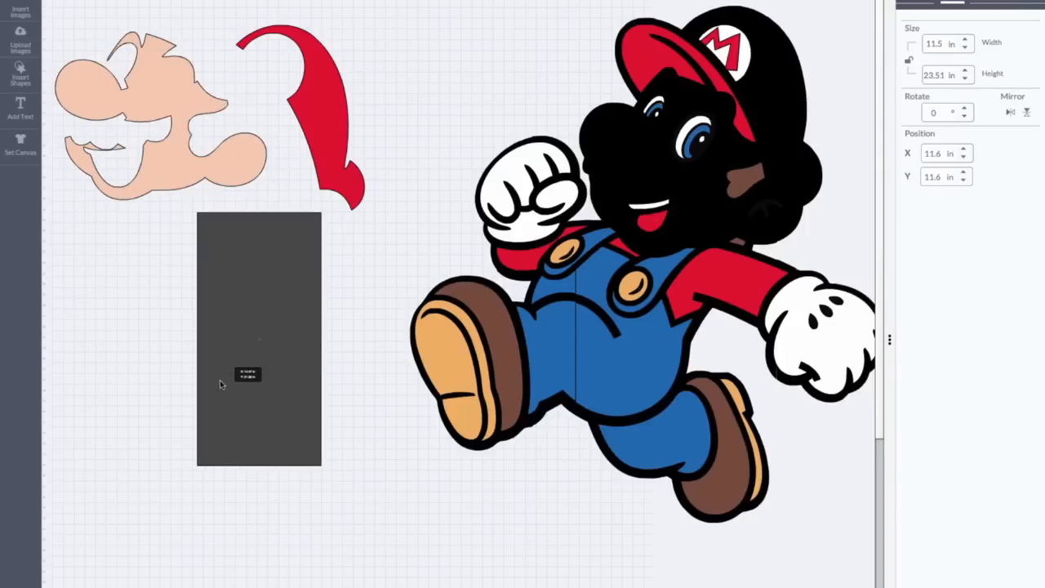
# Bring the skin-coloured face piece to the front and position it so the grey rectangle covers only its nose side
pyautogui.click(158, 156)
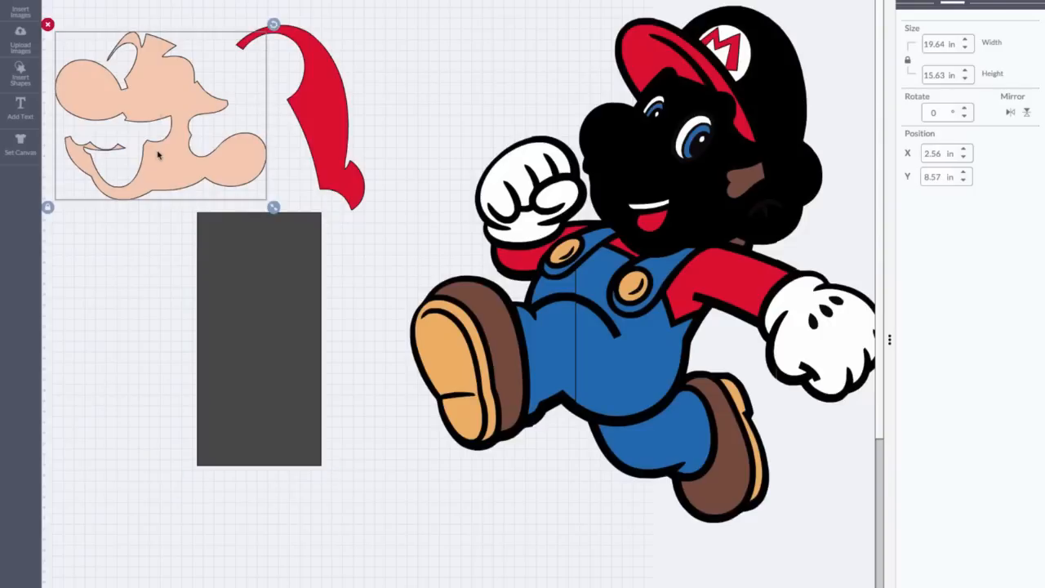
pyautogui.click(445, 1)
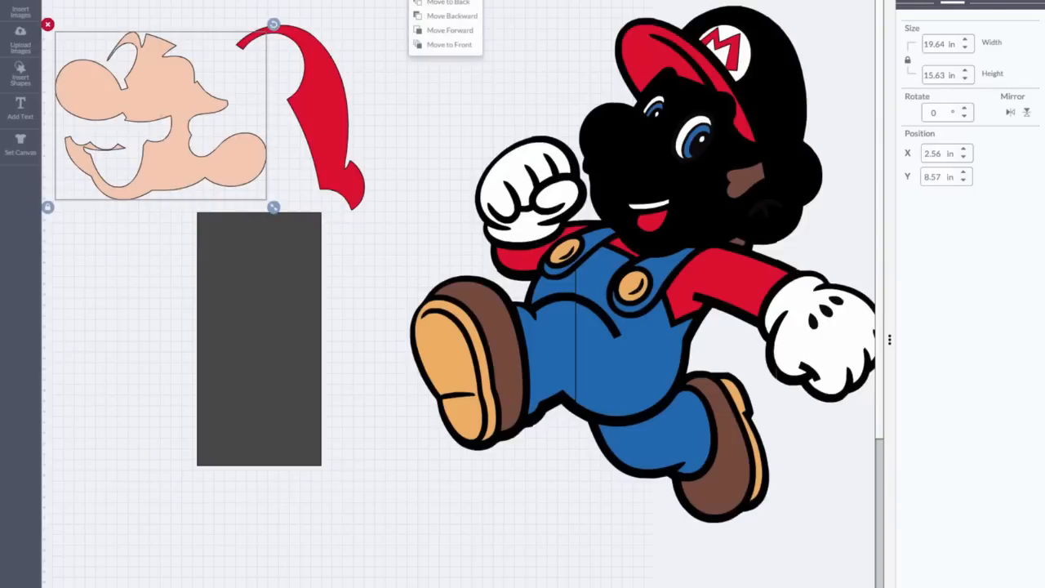
pyautogui.moveTo(453, 38); pyautogui.dragTo(455, 48)
pyautogui.click(454, 47)
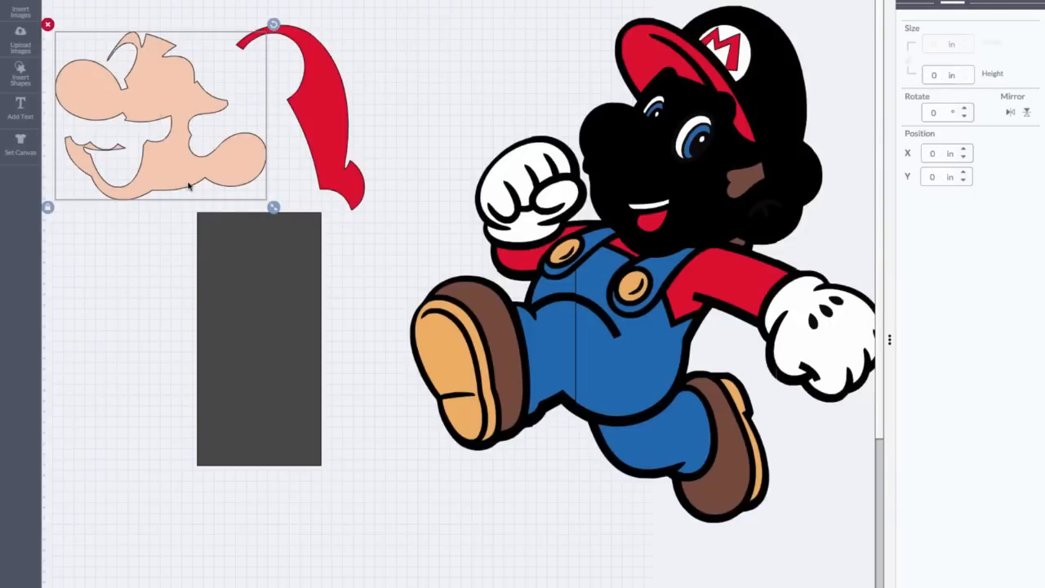
pyautogui.moveTo(183, 176); pyautogui.dragTo(325, 405)
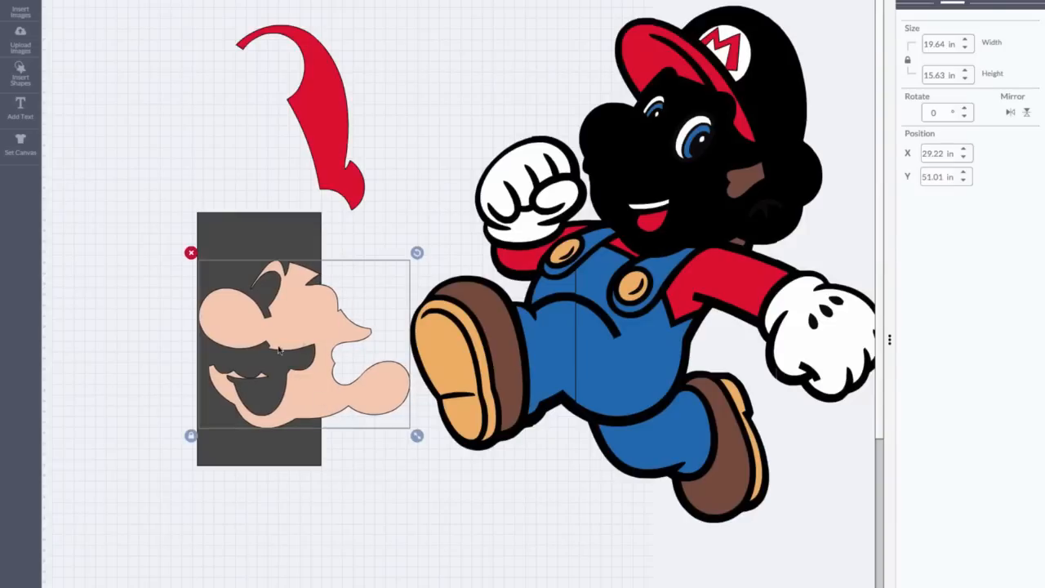
# Slice the skin-coloured face piece with the grey rectangle
pyautogui.keyDown('shift'); pyautogui.click(254, 227); pyautogui.keyUp('shift')
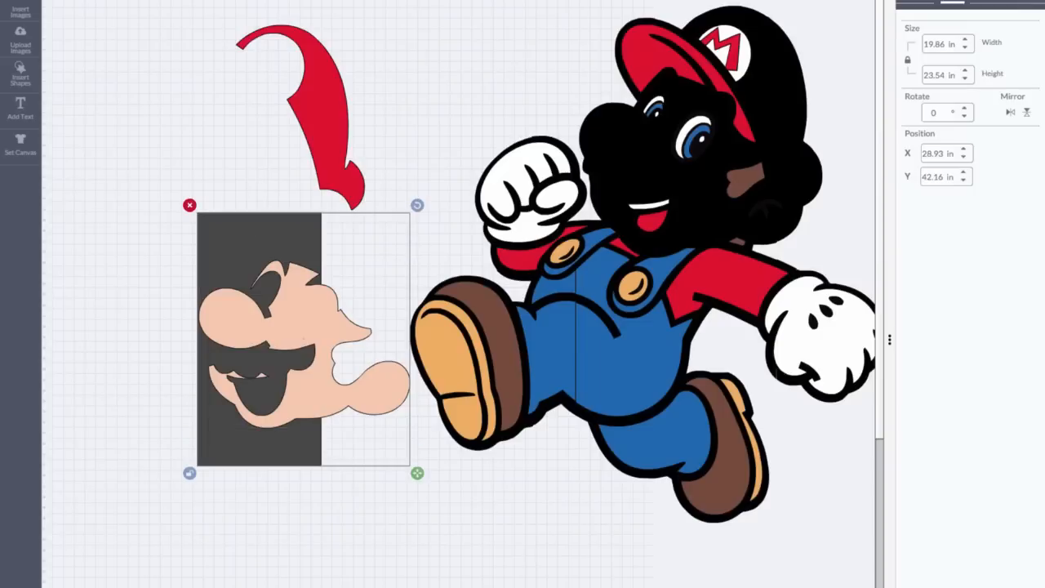
pyautogui.click(915, 1)
pyautogui.click(910, 20)
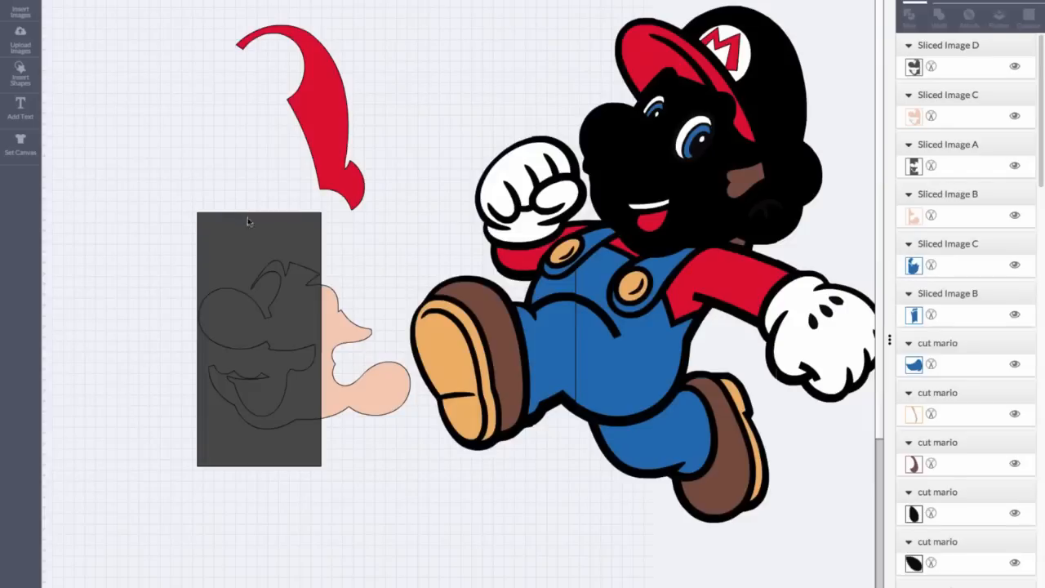
# Move the grey leftover shapes off the sliced face and delete them, keeping the skin-coloured pieces
pyautogui.moveTo(247, 217); pyautogui.dragTo(152, 128)
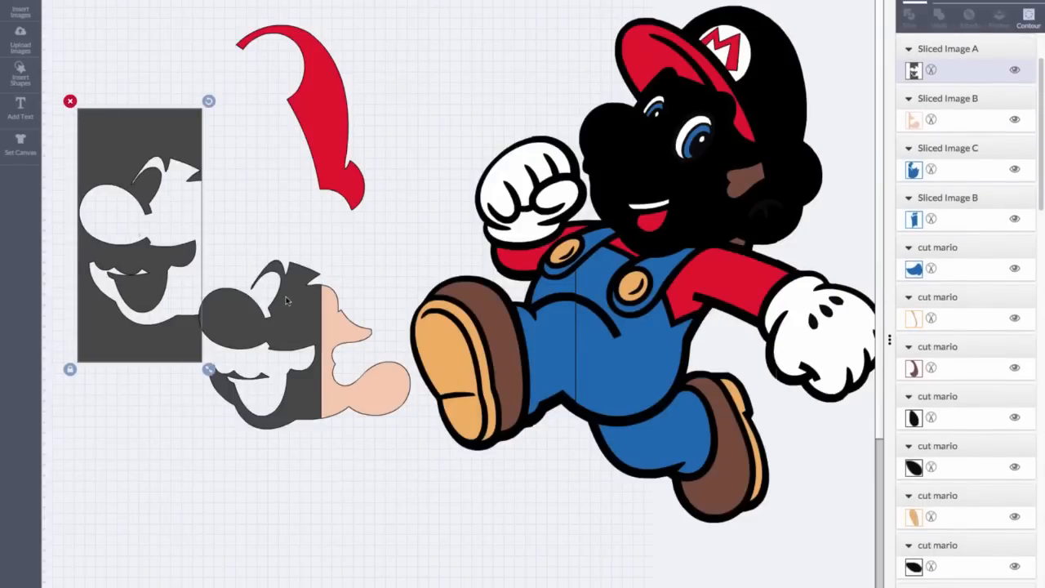
pyautogui.press('Delete')
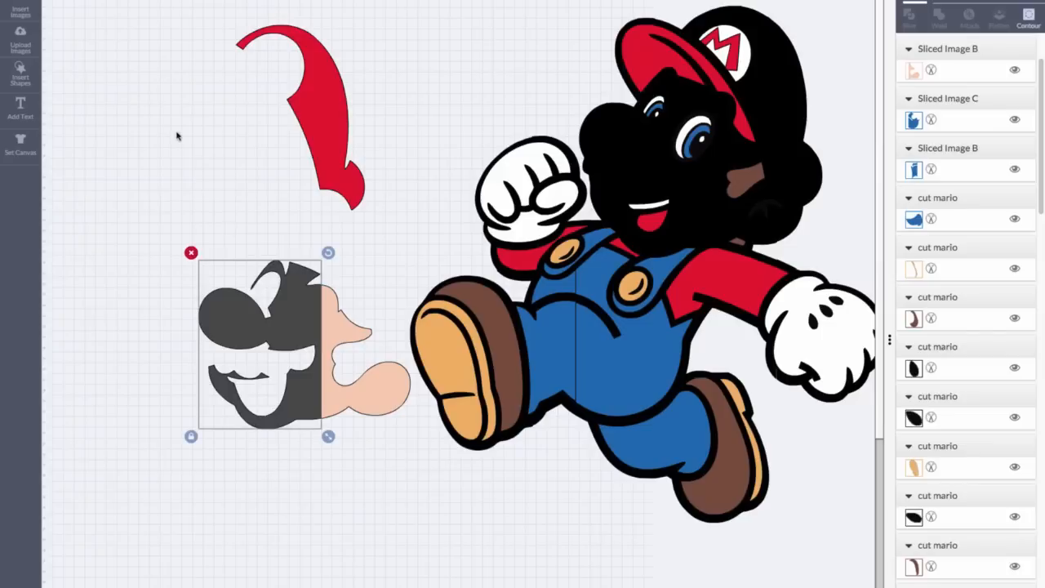
pyautogui.hotkey('ctrl', 'z')
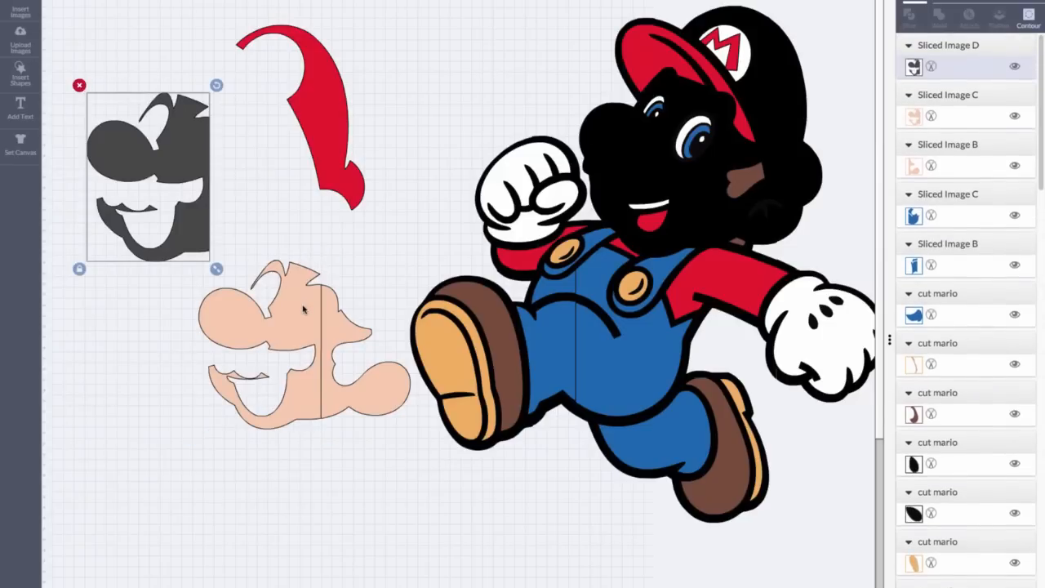
pyautogui.press('Delete')
# Move both sliced skin-coloured face pieces back into place on Mario's head
pyautogui.moveTo(303, 309); pyautogui.dragTo(690, 129)
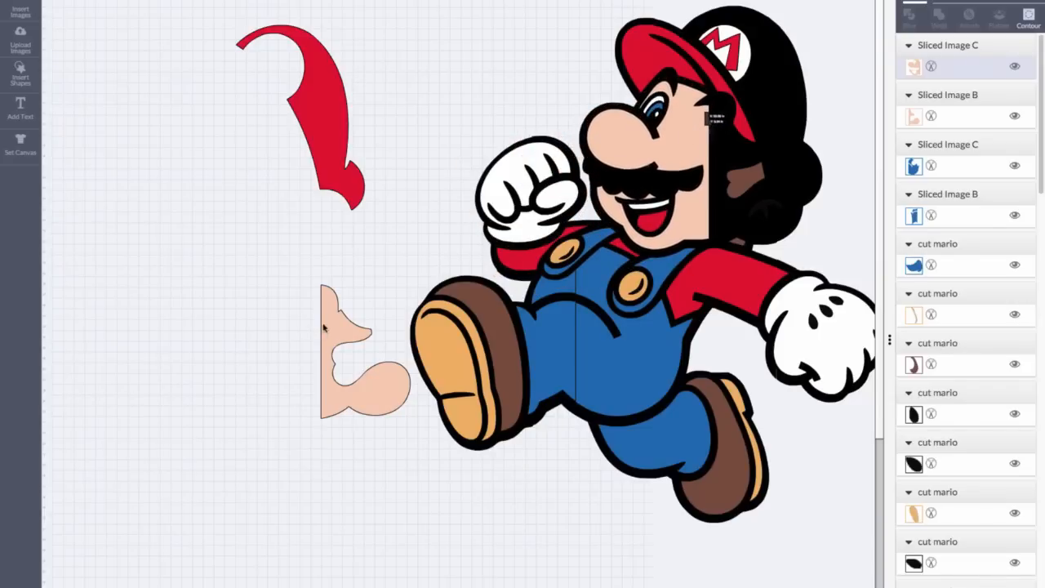
pyautogui.moveTo(324, 326); pyautogui.dragTo(714, 146)
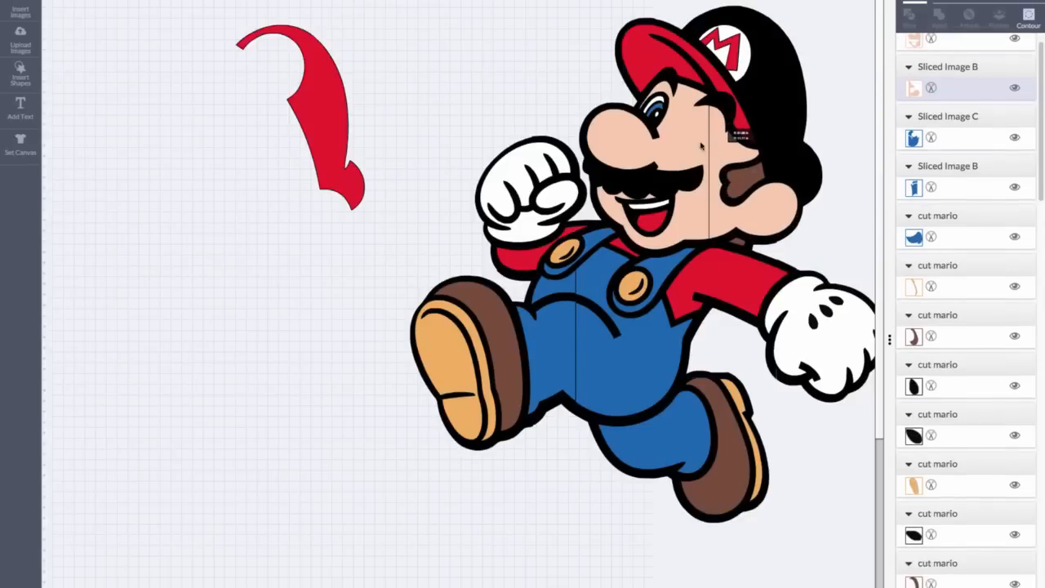
# Bring the black oval of Mario's hidden eye to the front so it sits on top of the sliced face
pyautogui.click(694, 148)
pyautogui.scroll(-9, 957, 359)
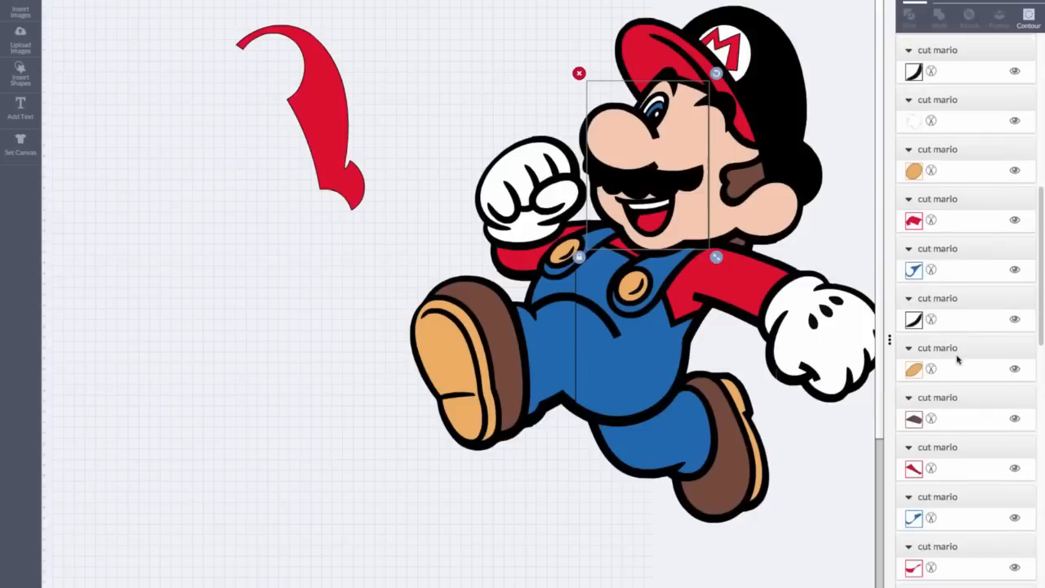
pyautogui.scroll(-10, 957, 359)
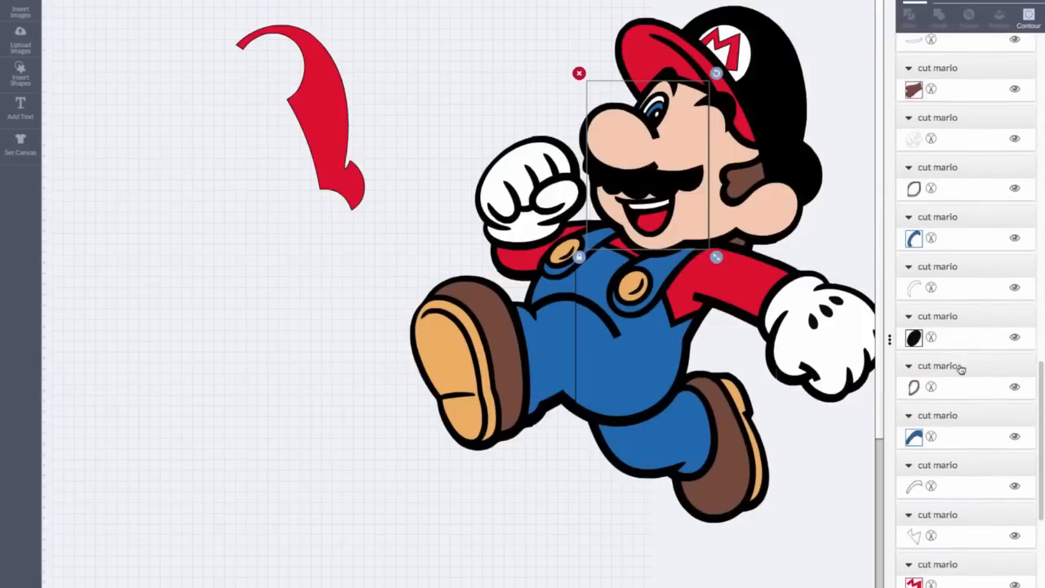
pyautogui.click(1017, 321)
pyautogui.click(1017, 321)
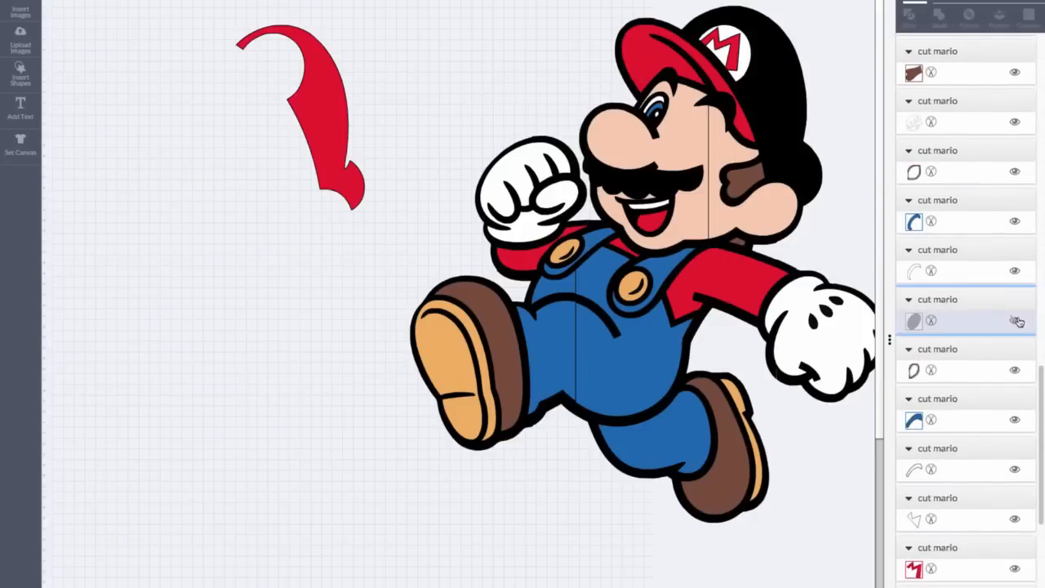
pyautogui.click(955, 305)
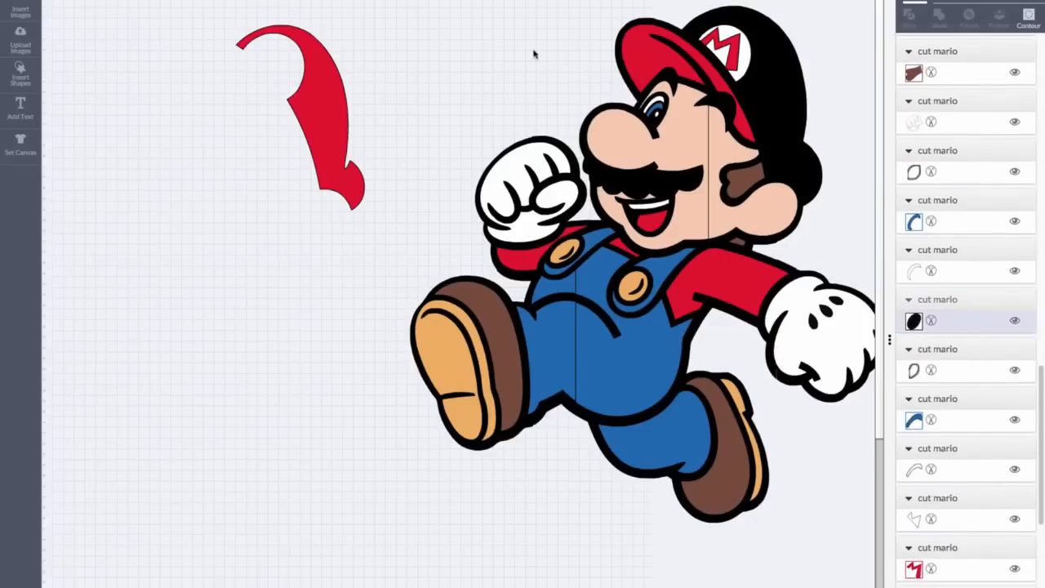
pyautogui.click(446, 1)
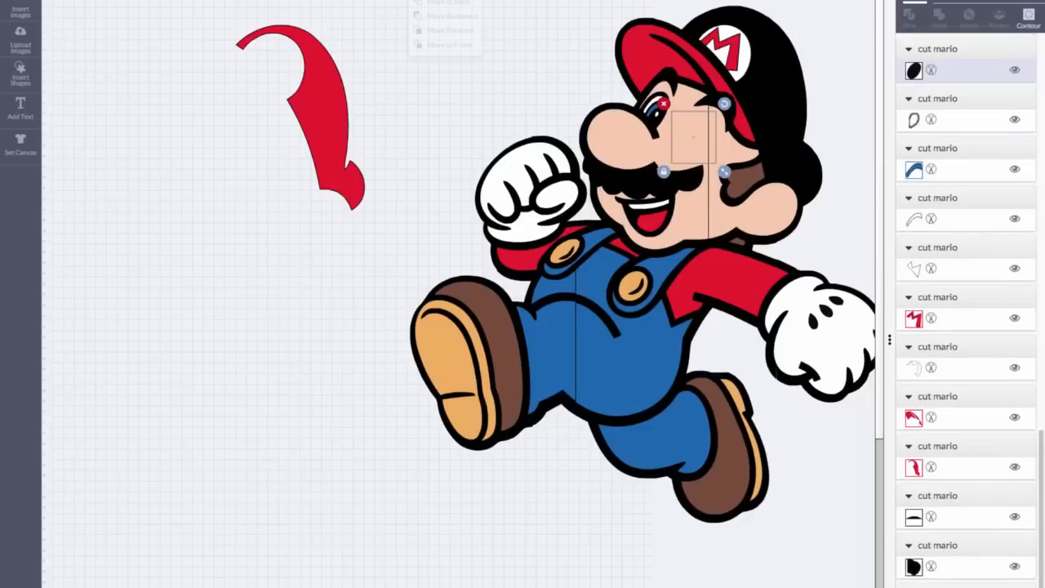
pyautogui.click(451, 45)
# Bring the blue iris piece of the same eye to the front, above the black oval
pyautogui.click(1016, 170)
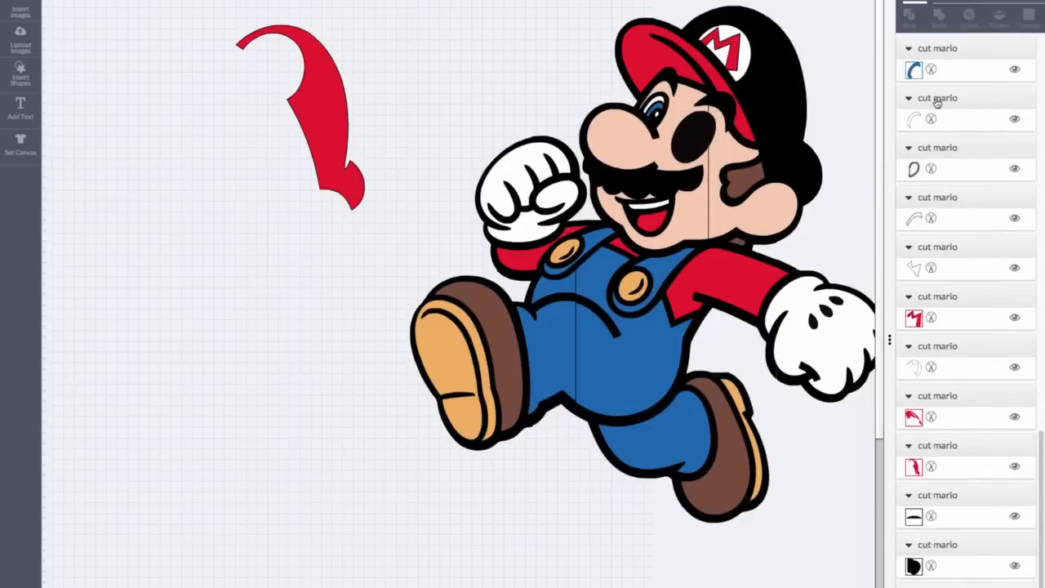
pyautogui.click(960, 79)
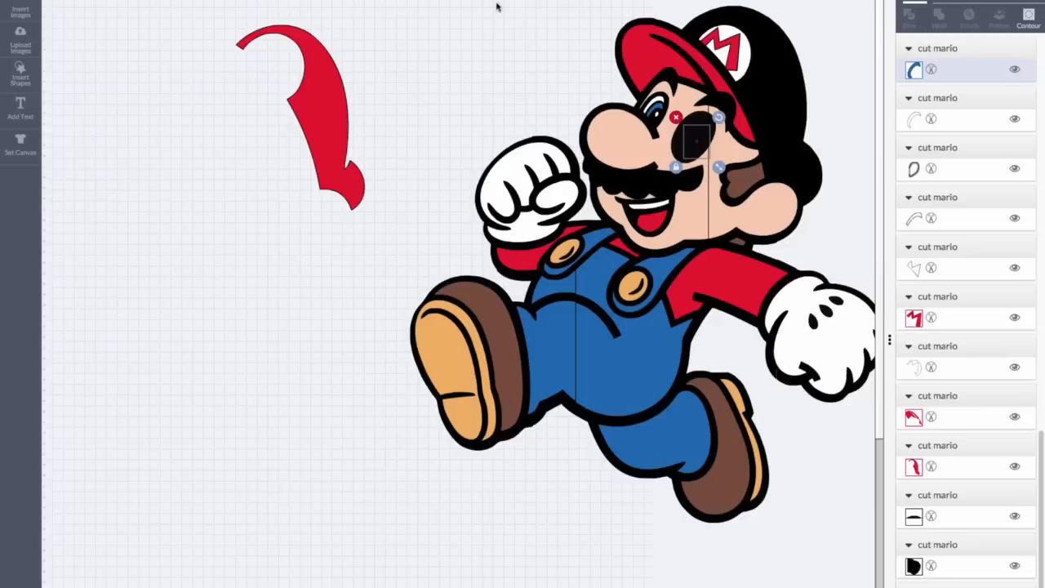
pyautogui.click(446, 1)
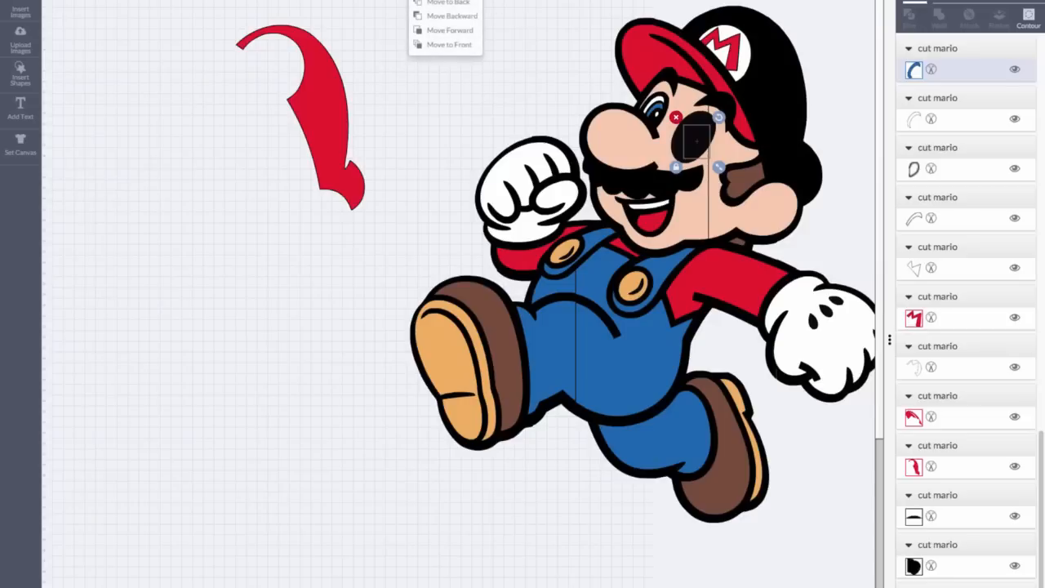
pyautogui.click(452, 51)
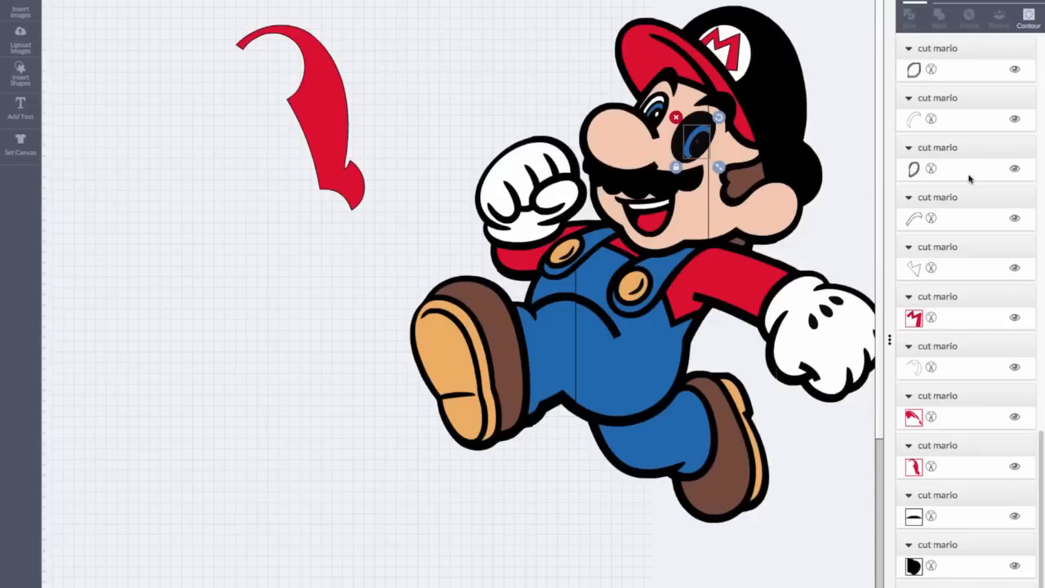
# Bring the eye's white piece and its small pupil highlight to the front to complete the eye
pyautogui.click(950, 123)
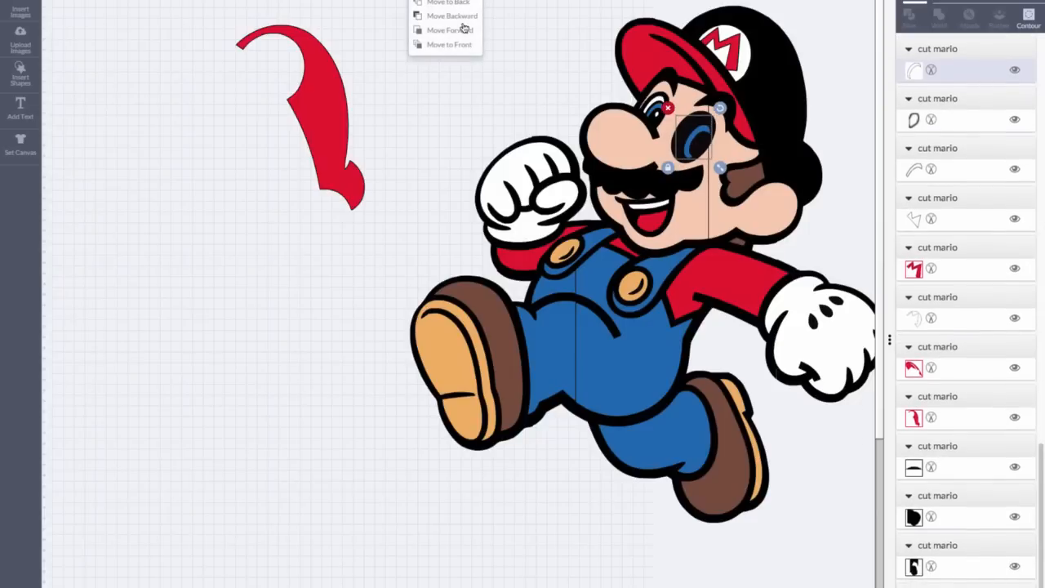
pyautogui.click(463, 47)
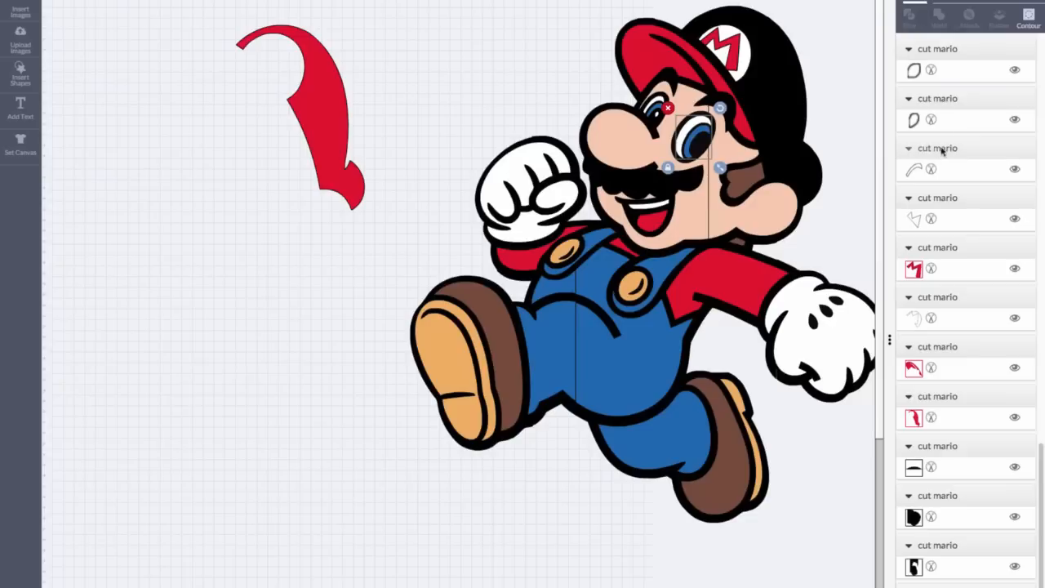
pyautogui.click(951, 121)
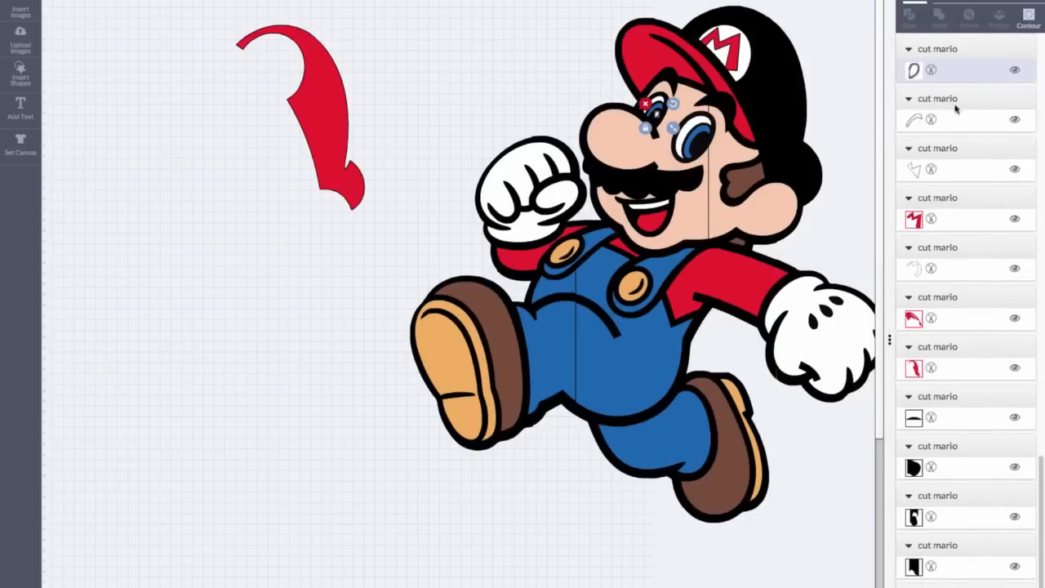
pyautogui.scroll(1, 957, 110)
pyautogui.click(960, 46)
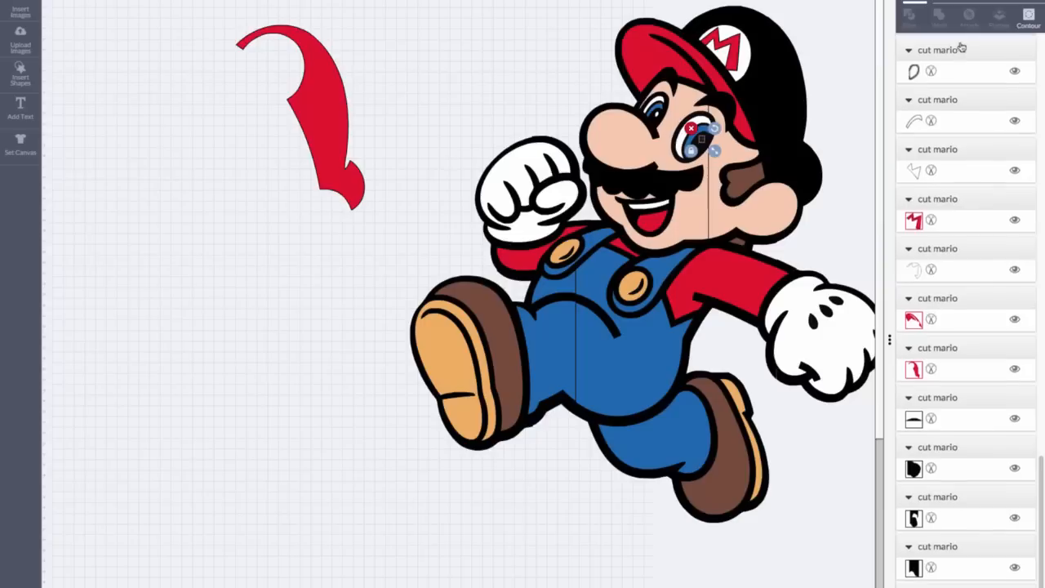
pyautogui.click(445, 1)
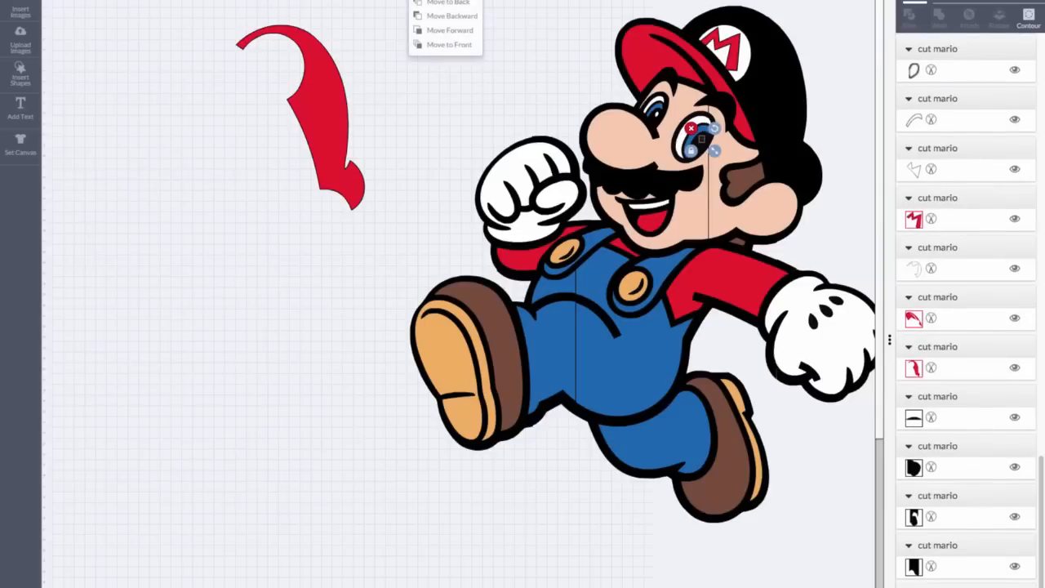
pyautogui.click(450, 45)
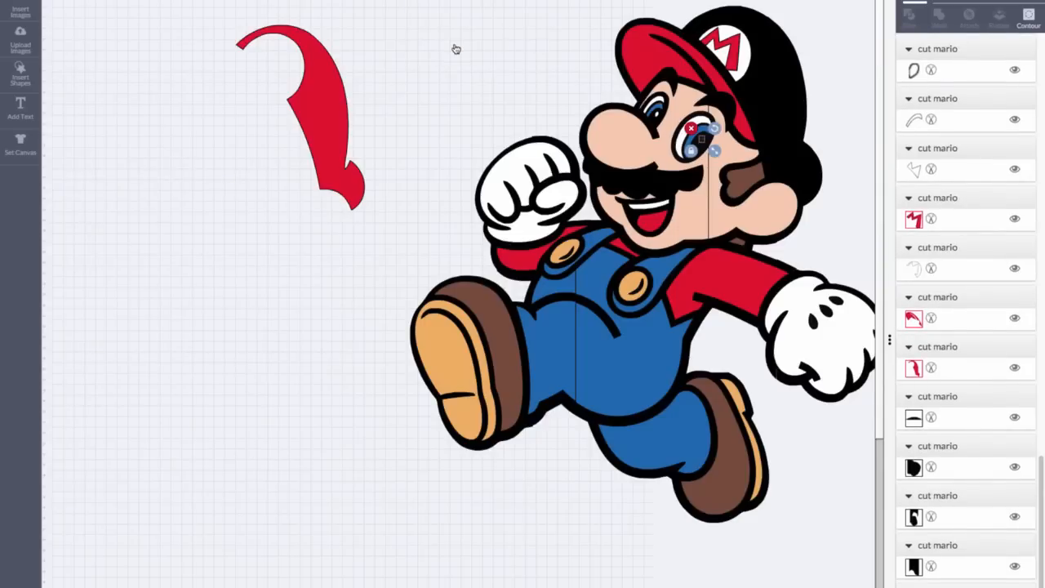
pyautogui.click(426, 102)
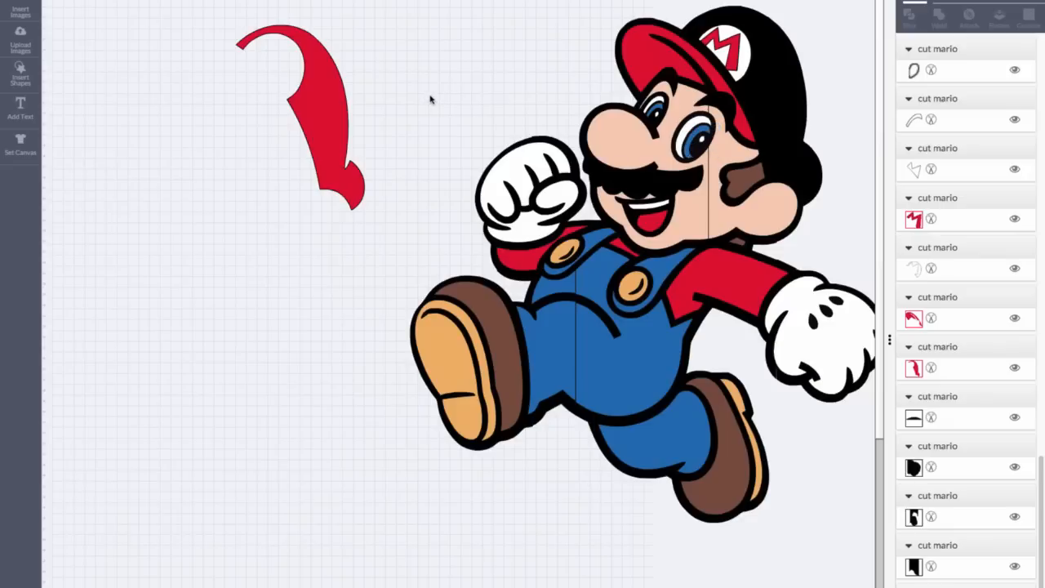
# Insert a square shape and resize it, with proportions unlocked, to 11.5 in wide by 23.5 in high
pyautogui.click(315, 120)
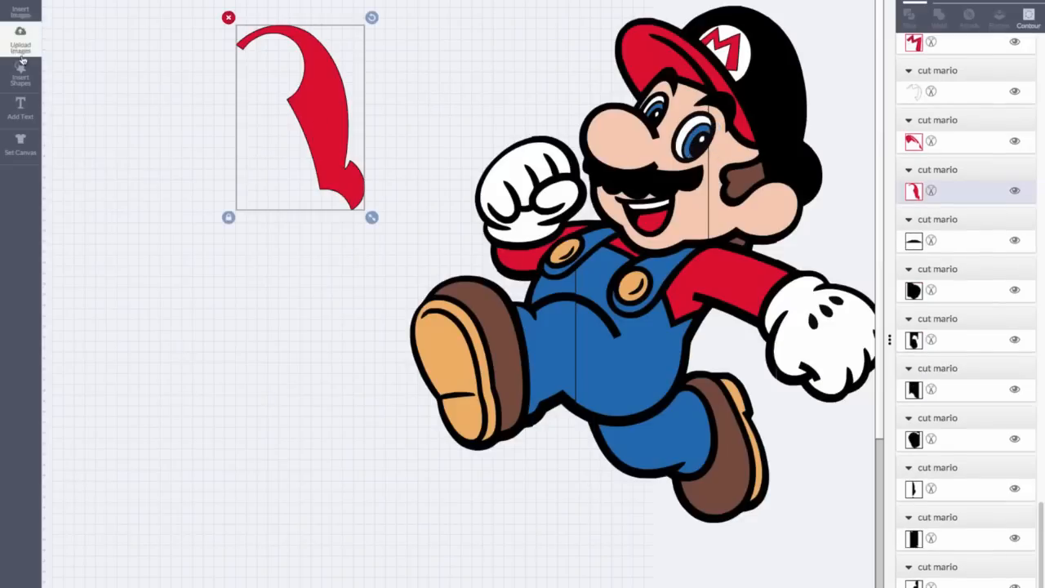
pyautogui.click(20, 70)
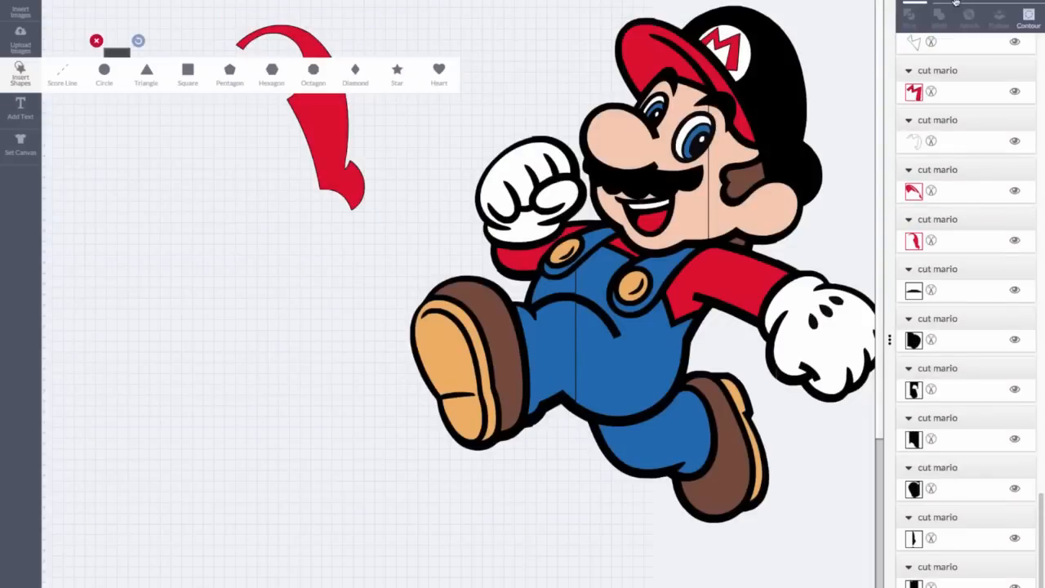
pyautogui.click(956, 2)
pyautogui.click(908, 61)
pyautogui.moveTo(942, 44); pyautogui.dragTo(896, 43)
pyautogui.write('11.5')
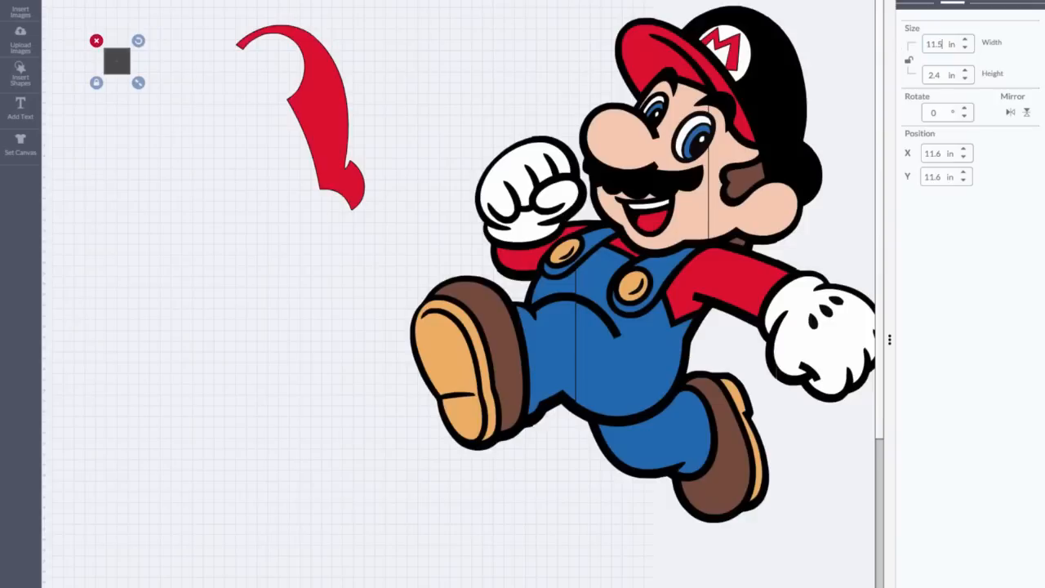
pyautogui.press('Tab')
pyautogui.write('23.5')
pyautogui.press('Tab')
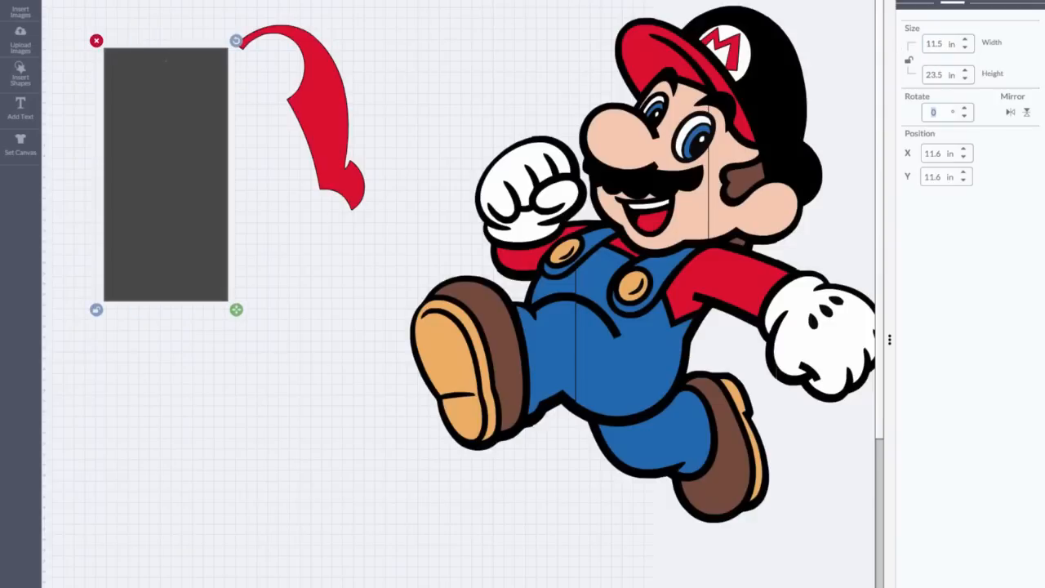
# Bring the red cap piece to the front and position it over the grey rectangle so only its outer edge overhangs
pyautogui.click(332, 110)
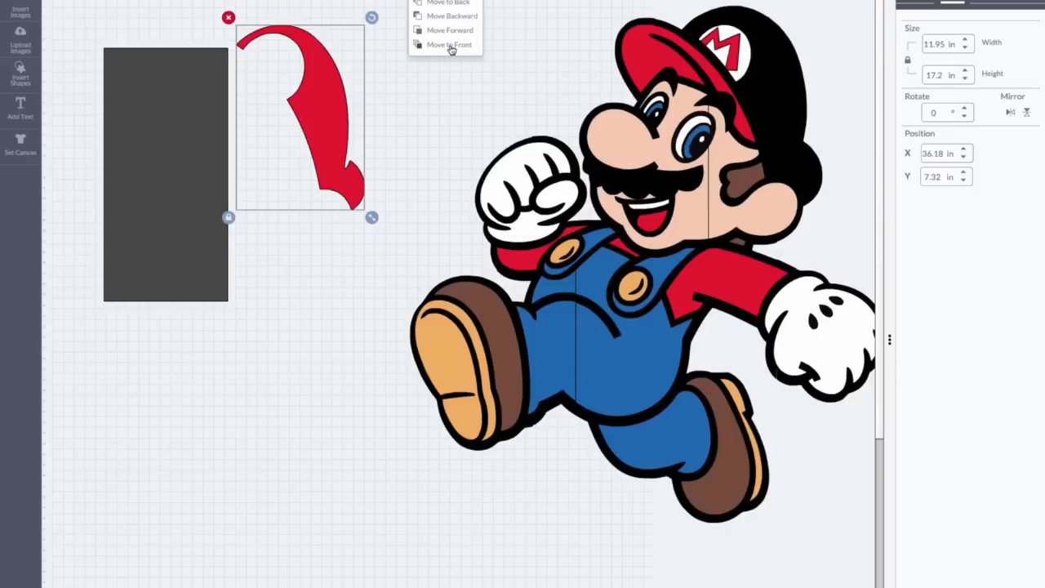
pyautogui.click(450, 46)
pyautogui.moveTo(333, 115); pyautogui.dragTo(202, 178)
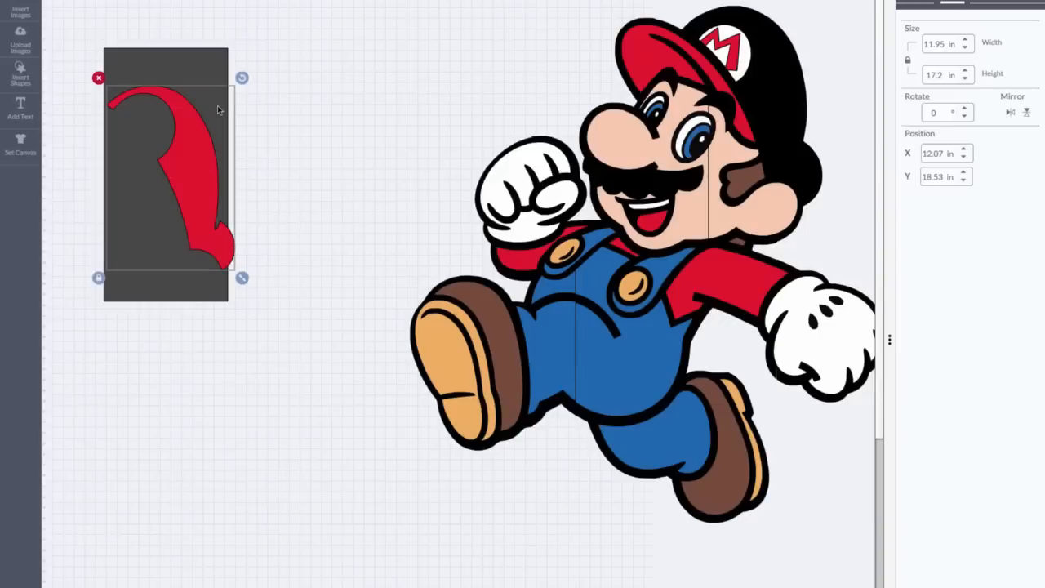
# Slice the red cap piece with the grey rectangle
pyautogui.keyDown('shift'); pyautogui.click(197, 63); pyautogui.keyUp('shift')
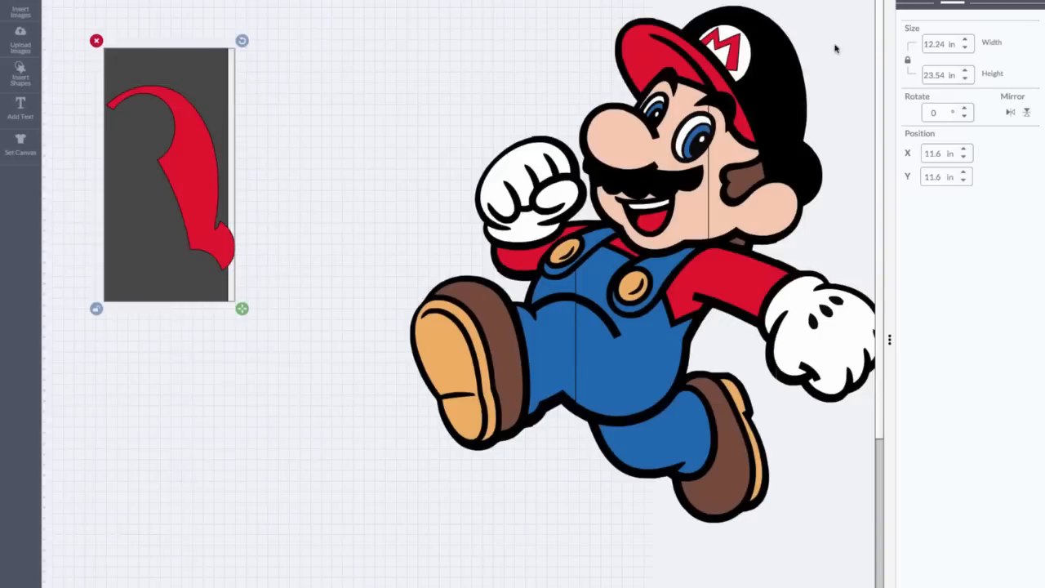
pyautogui.click(914, 2)
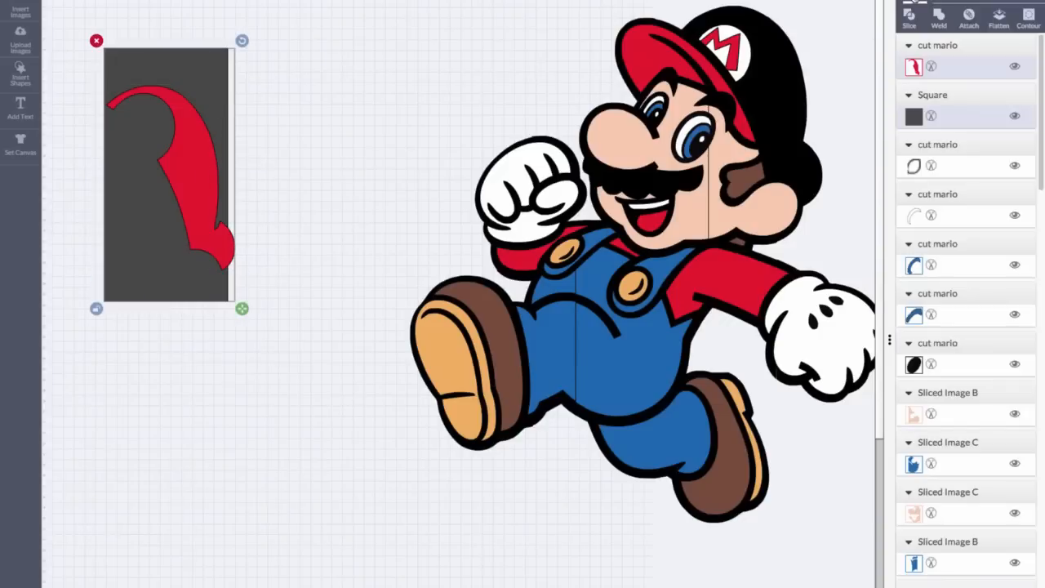
pyautogui.click(909, 19)
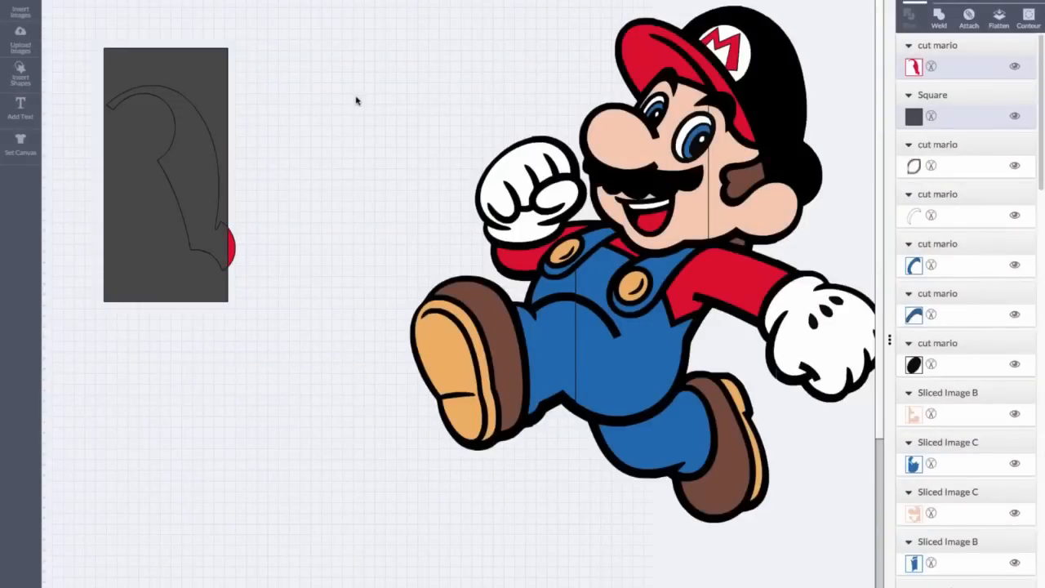
# Move the grey cap-shaped leftover aside and delete it, and place the large red slice back on Mario's cap
pyautogui.moveTo(376, 100); pyautogui.dragTo(470, 72)
pyautogui.click(277, 74)
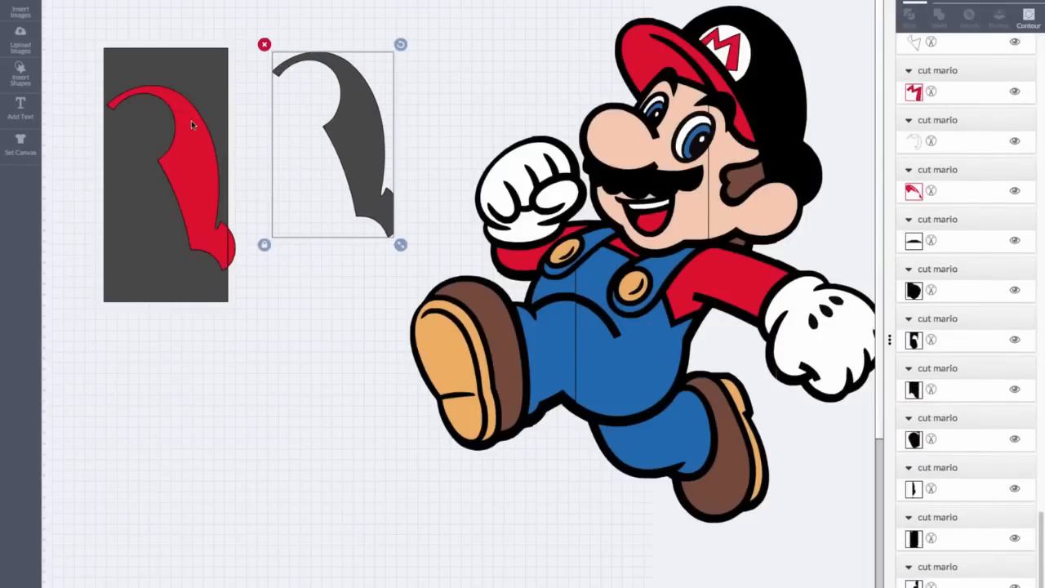
pyautogui.press('Delete')
pyautogui.moveTo(214, 139); pyautogui.dragTo(775, 71)
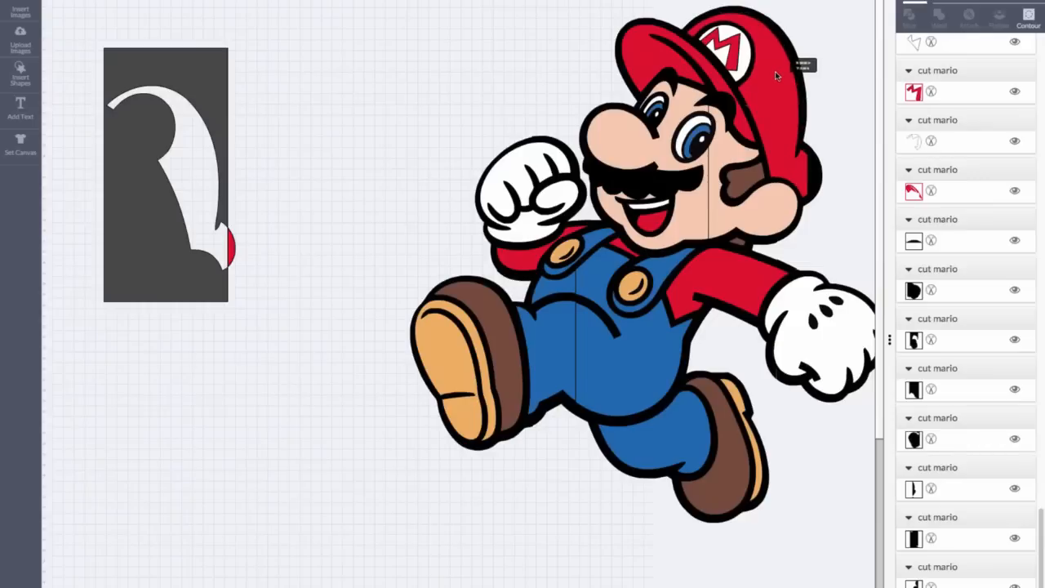
# Delete the remaining grey rectangle and place the small red slice at the back edge of Mario's cap
pyautogui.click(163, 101)
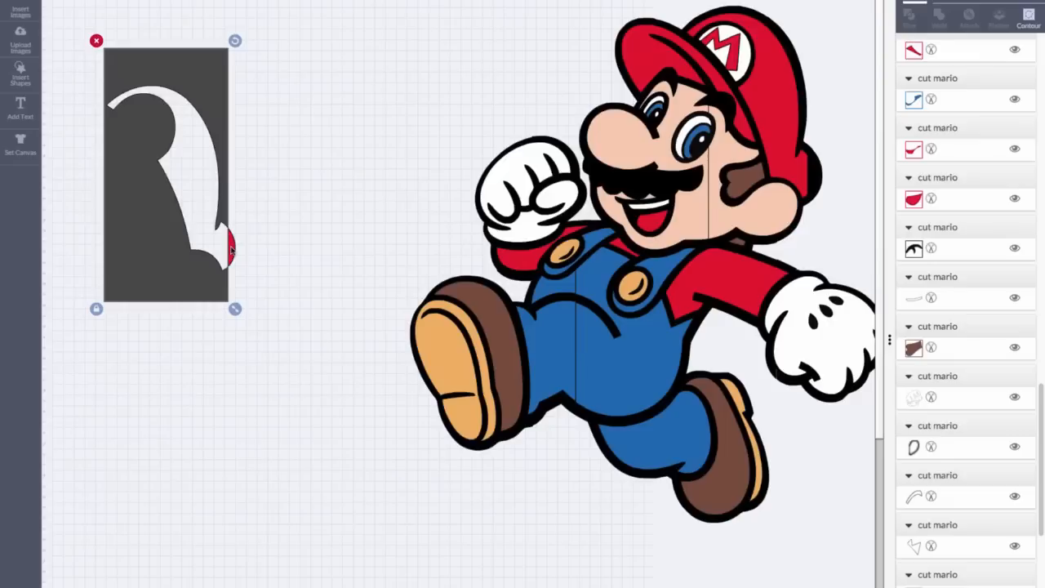
pyautogui.press('Delete')
pyautogui.click(230, 245)
pyautogui.moveTo(230, 245); pyautogui.dragTo(813, 175)
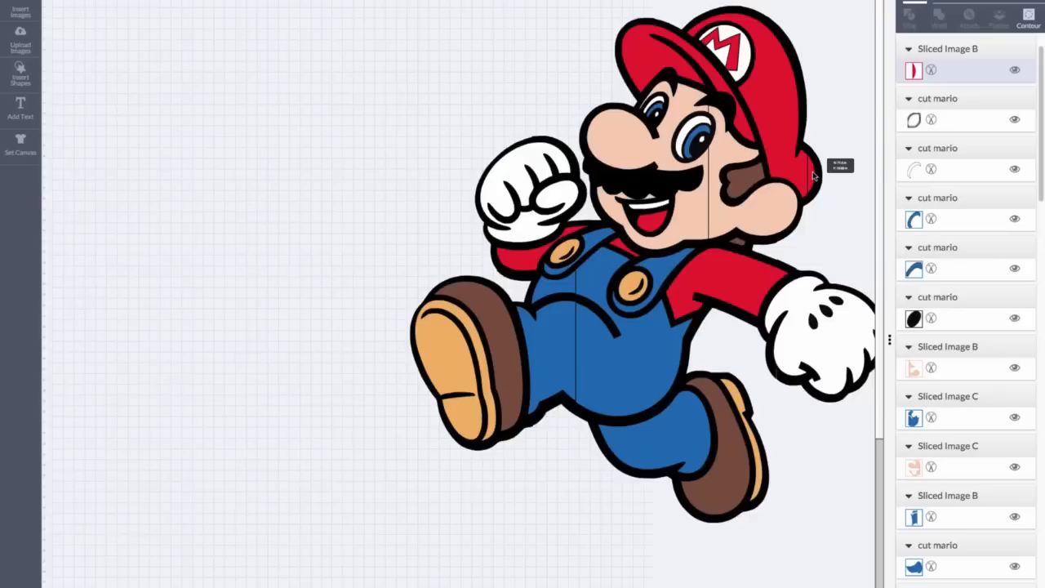
pyautogui.click(437, 117)
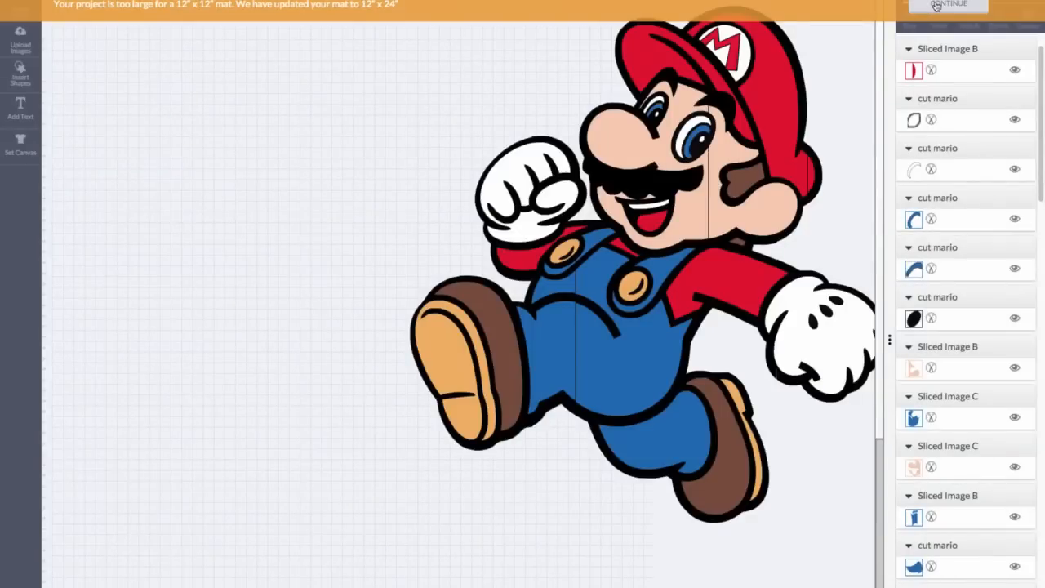
# Continue to the mat preview with the 12" x 24" mat and look through the black mats one by one
pyautogui.click(936, 6)
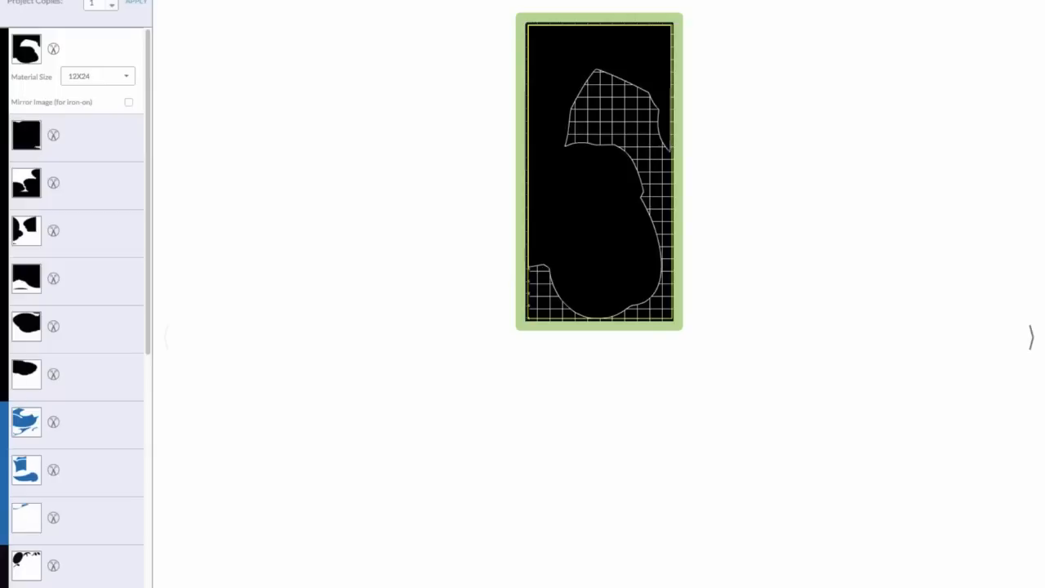
pyautogui.click(128, 145)
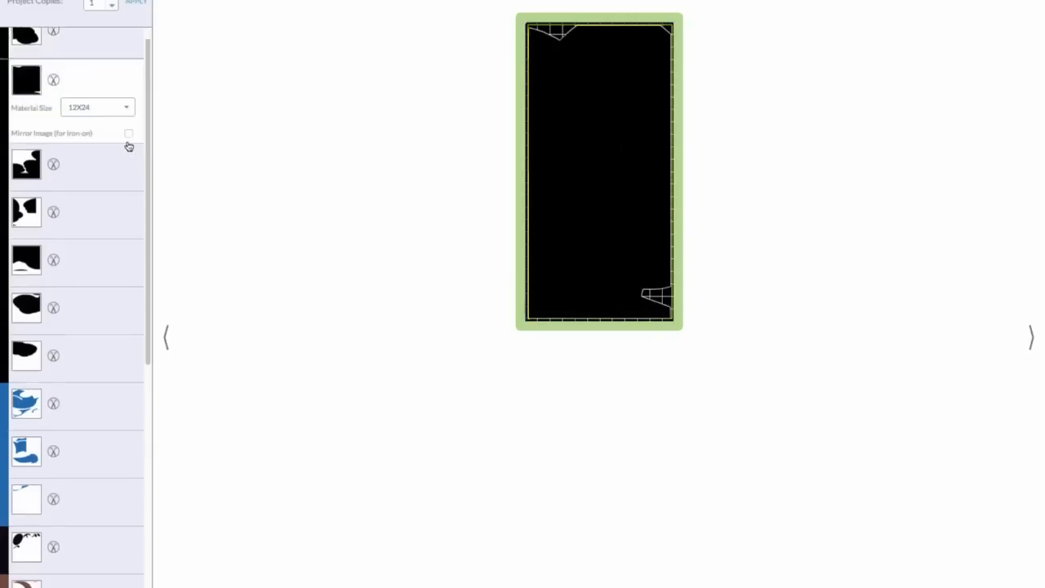
pyautogui.click(99, 141)
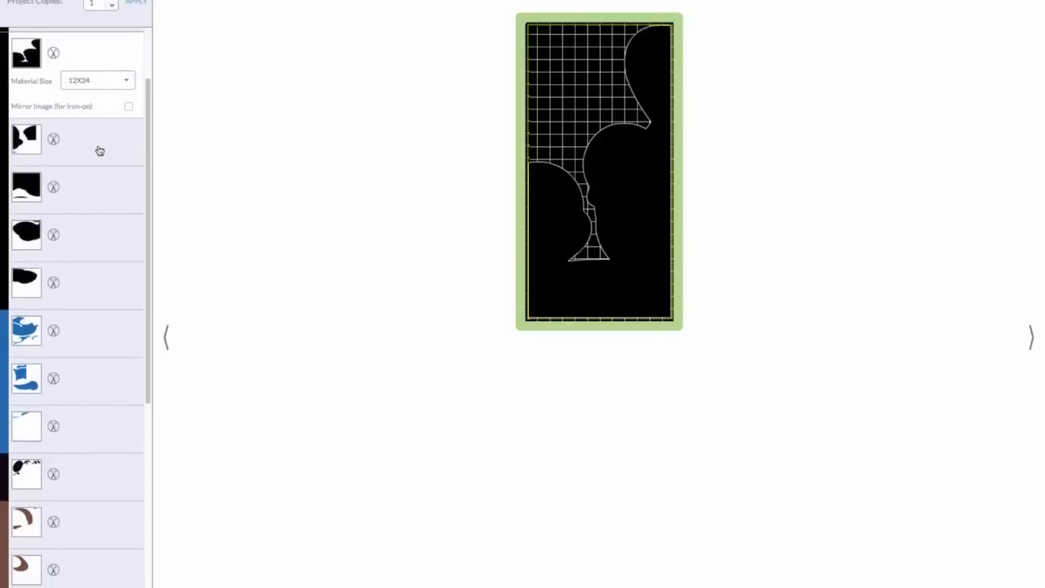
pyautogui.click(99, 148)
pyautogui.click(96, 140)
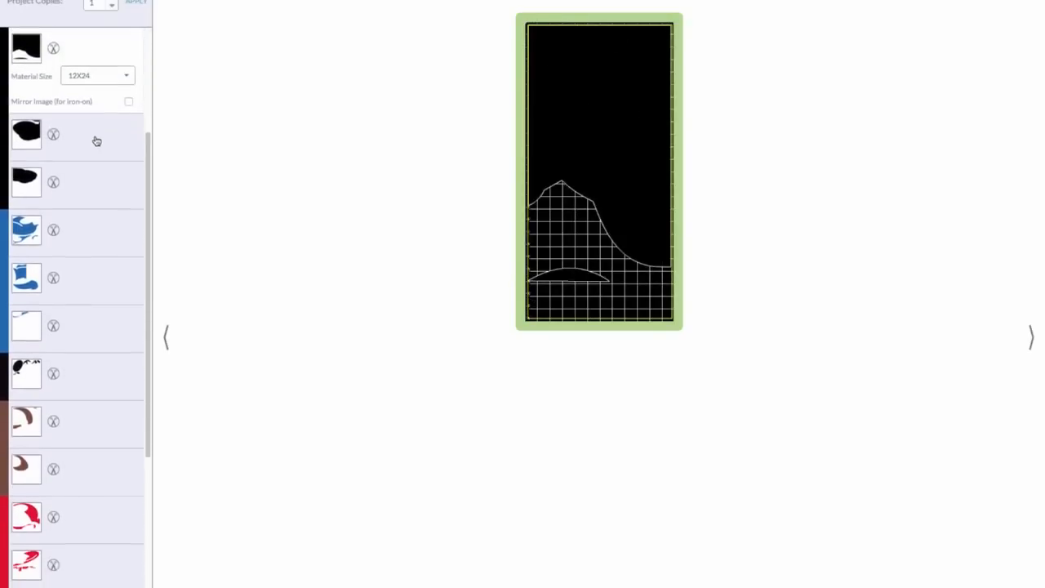
pyautogui.click(95, 135)
pyautogui.click(93, 140)
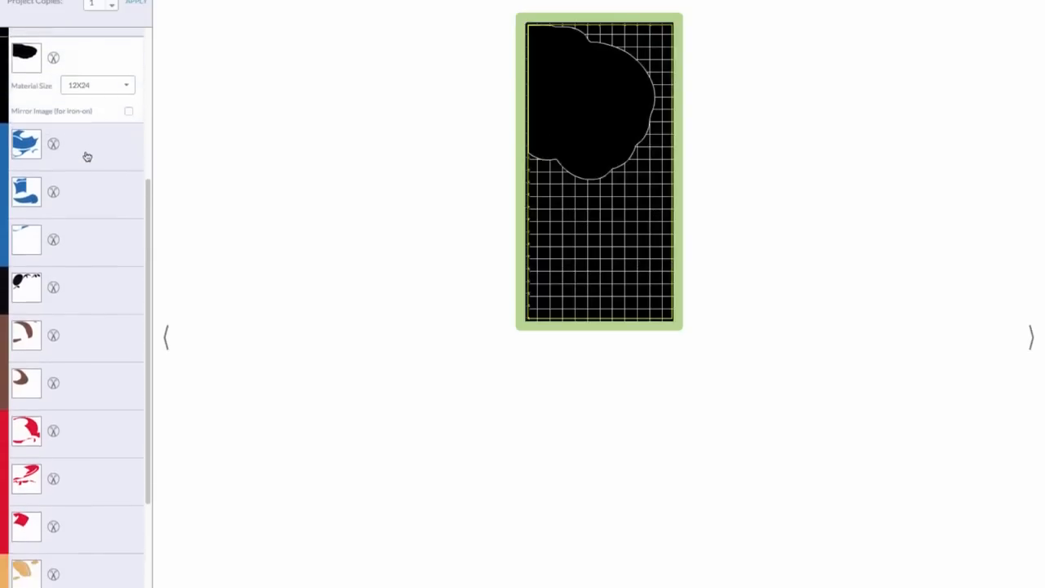
# Check the cut layout on each blue mat, the small black-piece mat and both brown mats
pyautogui.click(90, 136)
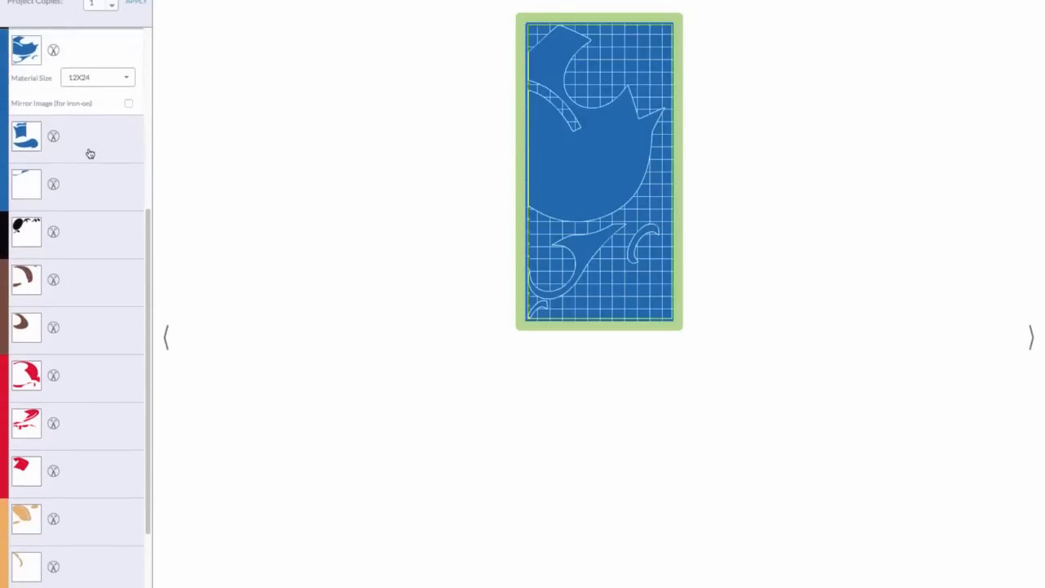
pyautogui.click(88, 157)
pyautogui.click(87, 141)
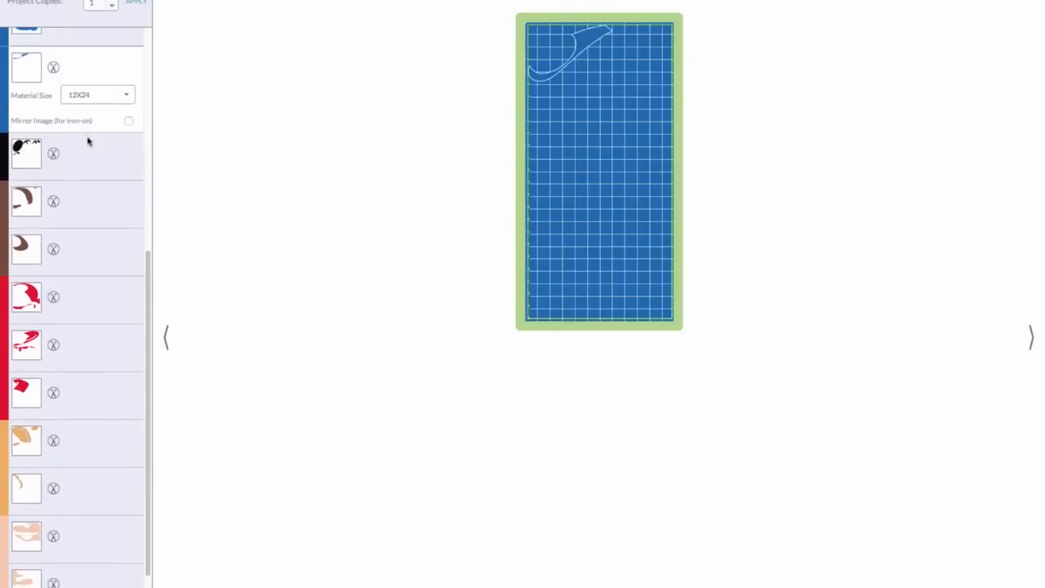
pyautogui.click(89, 143)
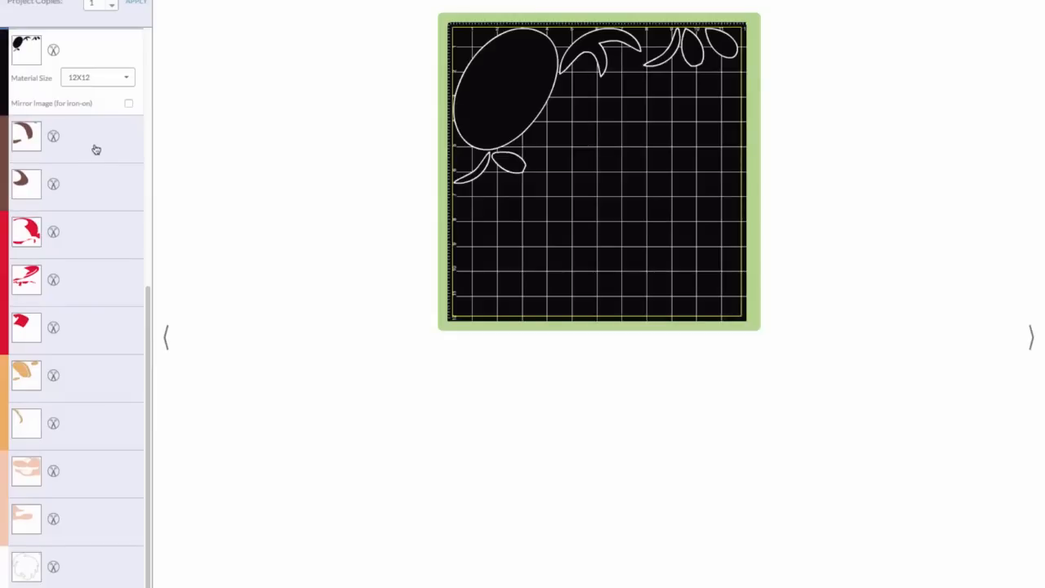
pyautogui.click(95, 148)
pyautogui.click(91, 143)
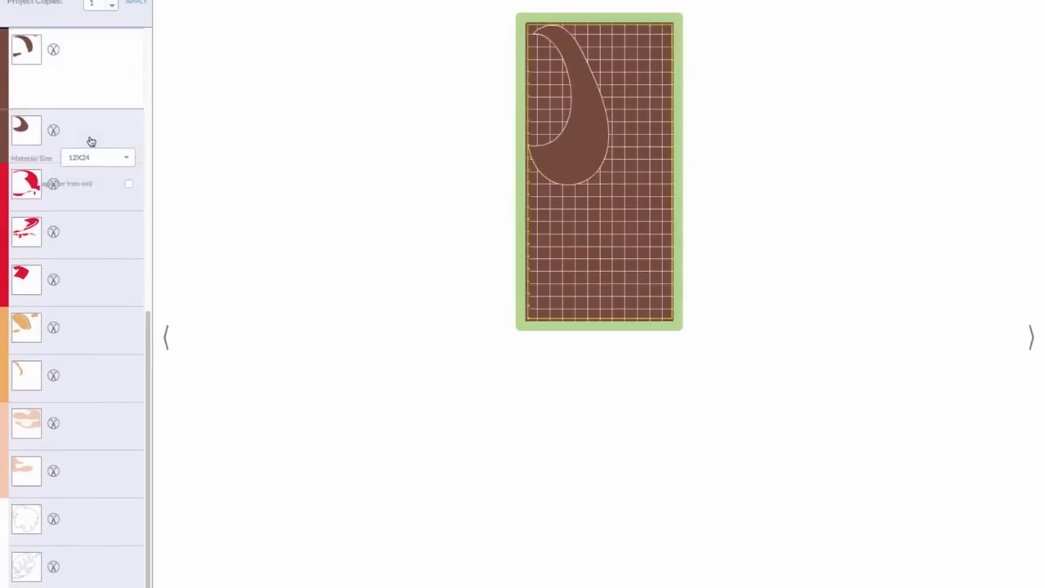
# Look through the three red mats and the two orange mats to check how their pieces fit
pyautogui.click(90, 183)
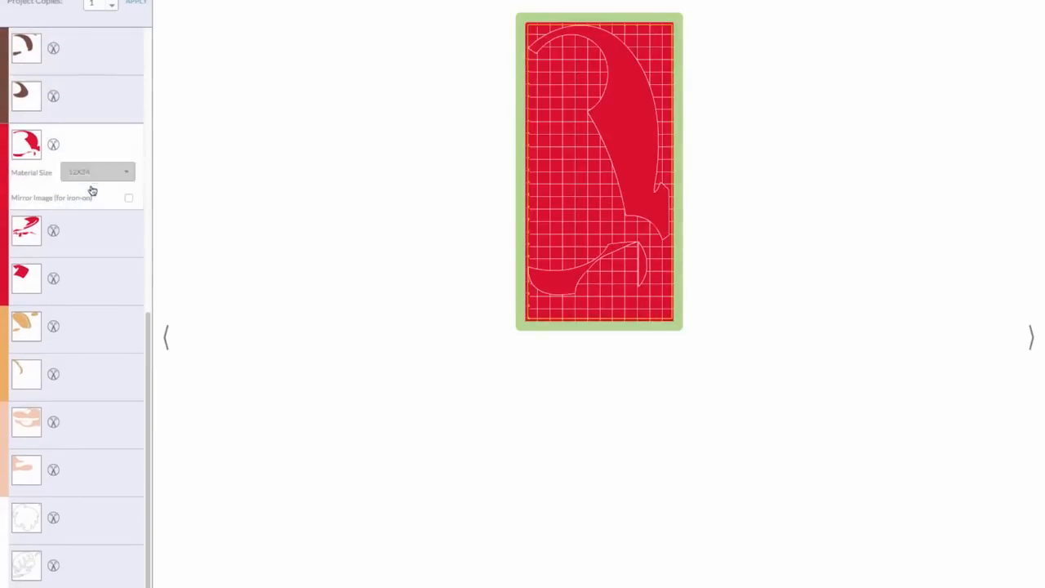
pyautogui.click(96, 234)
pyautogui.click(91, 285)
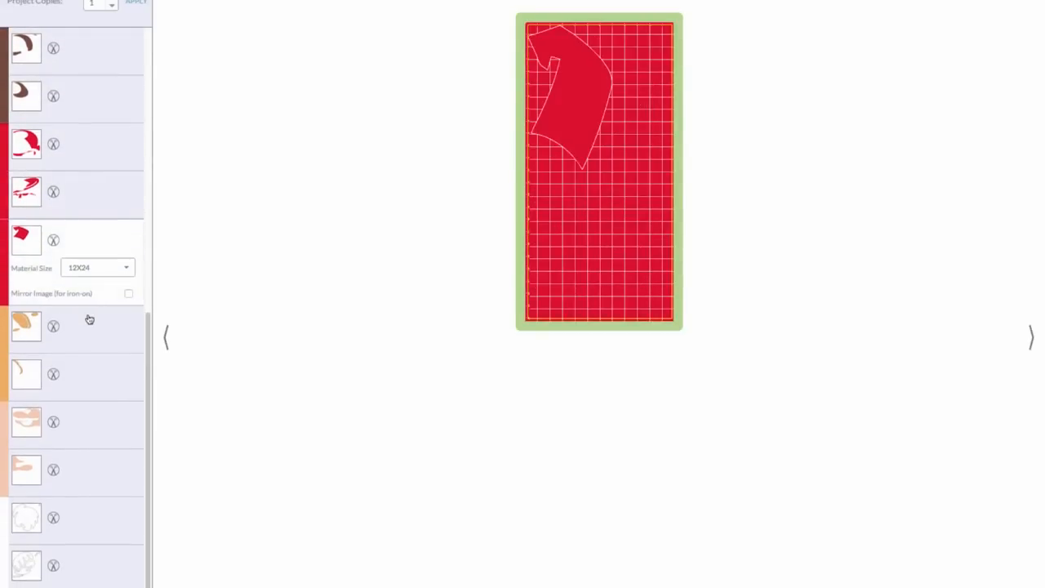
pyautogui.click(88, 322)
pyautogui.click(73, 373)
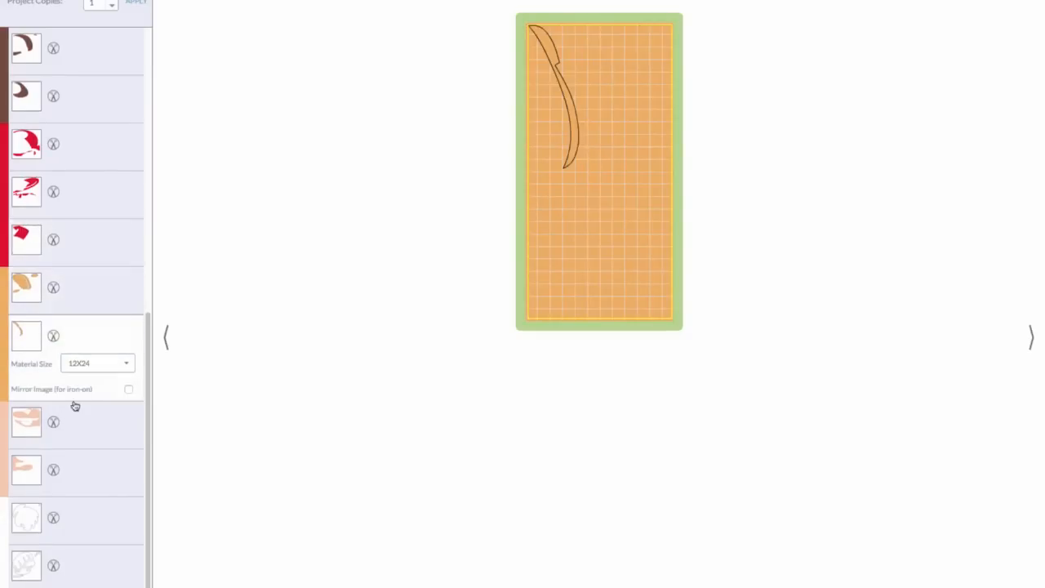
# Inspect the two skin-coloured mats and the remaining white mats through to the last one
pyautogui.click(77, 428)
pyautogui.click(86, 478)
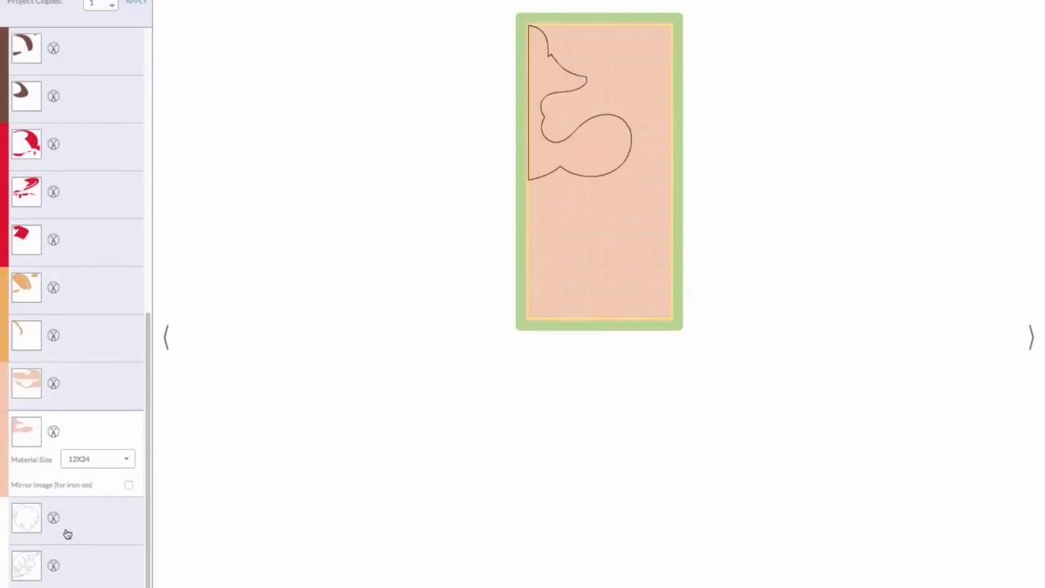
pyautogui.click(67, 535)
pyautogui.click(77, 575)
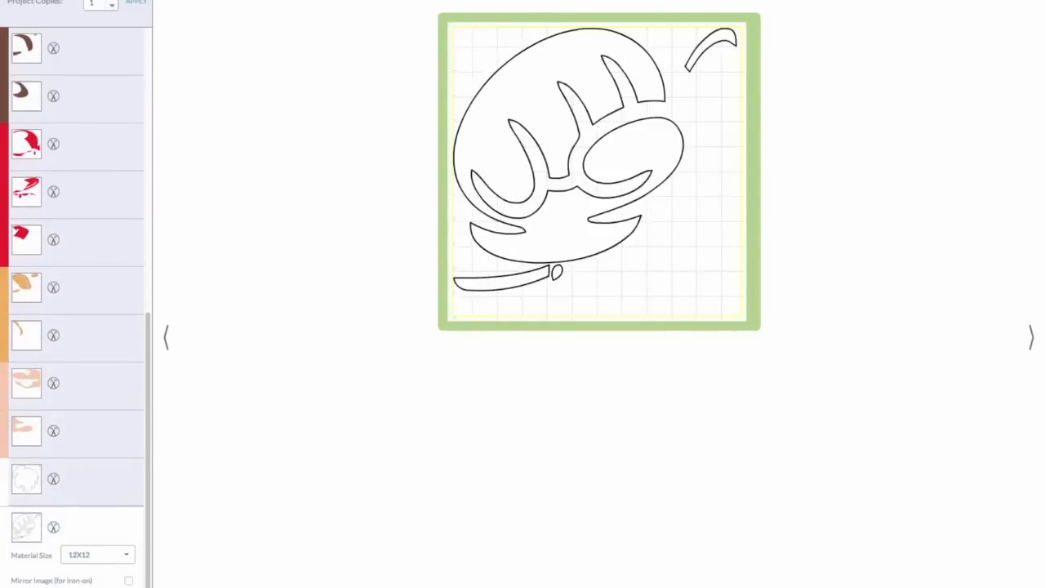
pyautogui.click(102, 581)
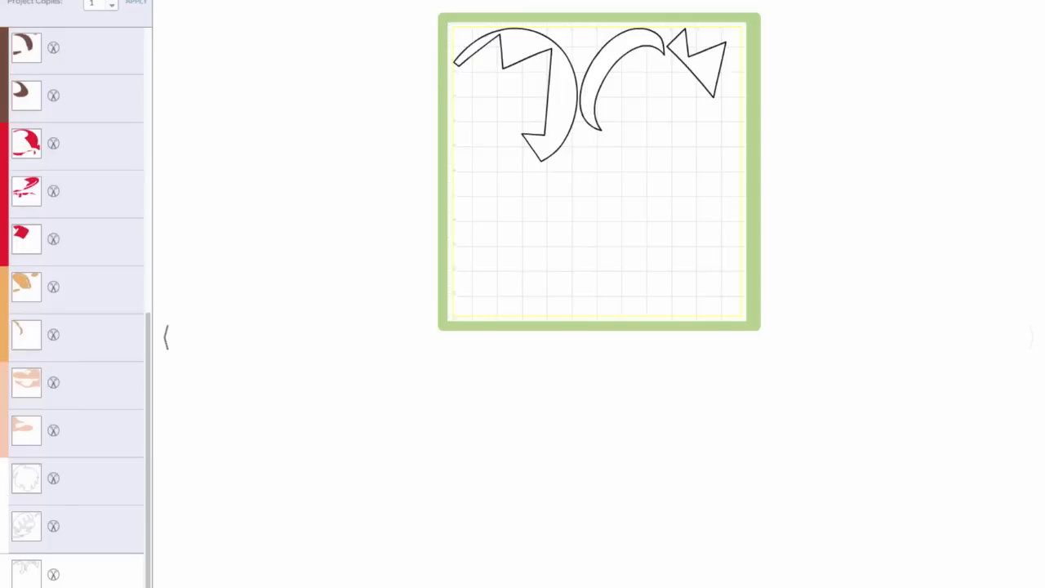